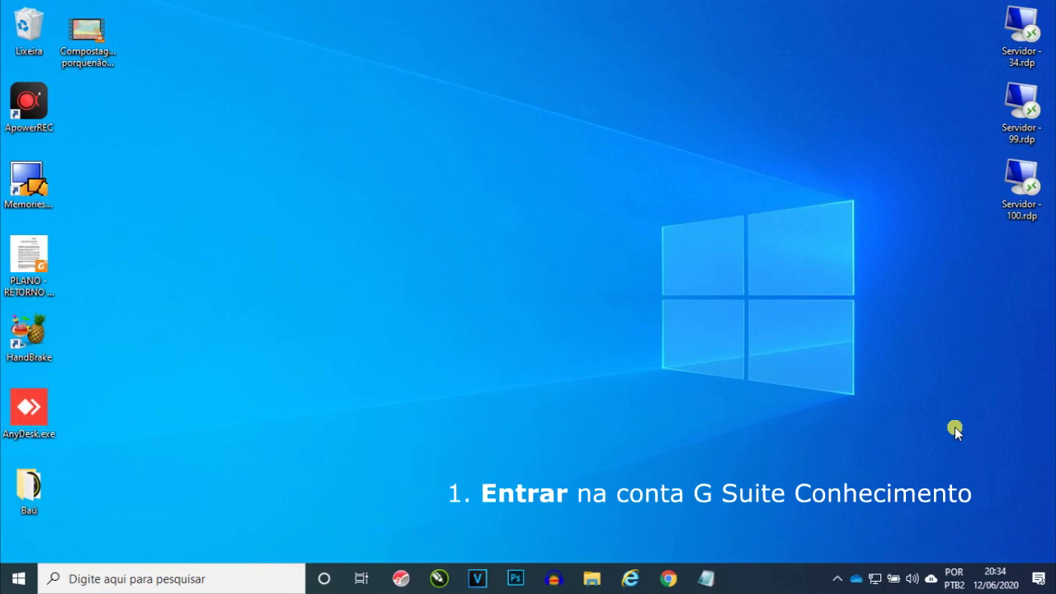
# Step: Open Chrome, go to gmail.colegioconhecimento.com.br and check which G Suite account is signed in
pyautogui.click(669, 579)
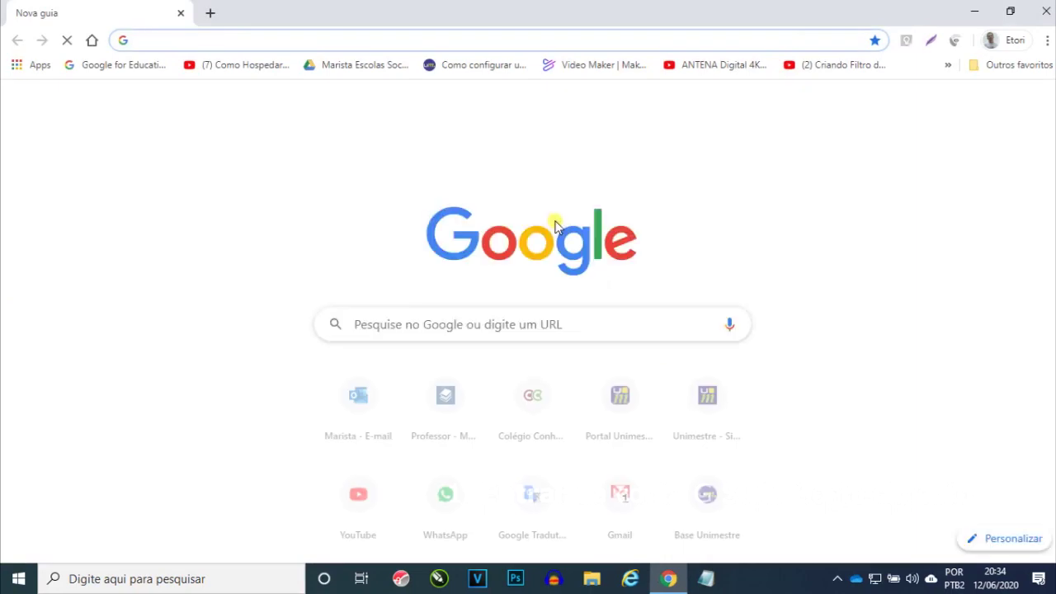
pyautogui.write('g')
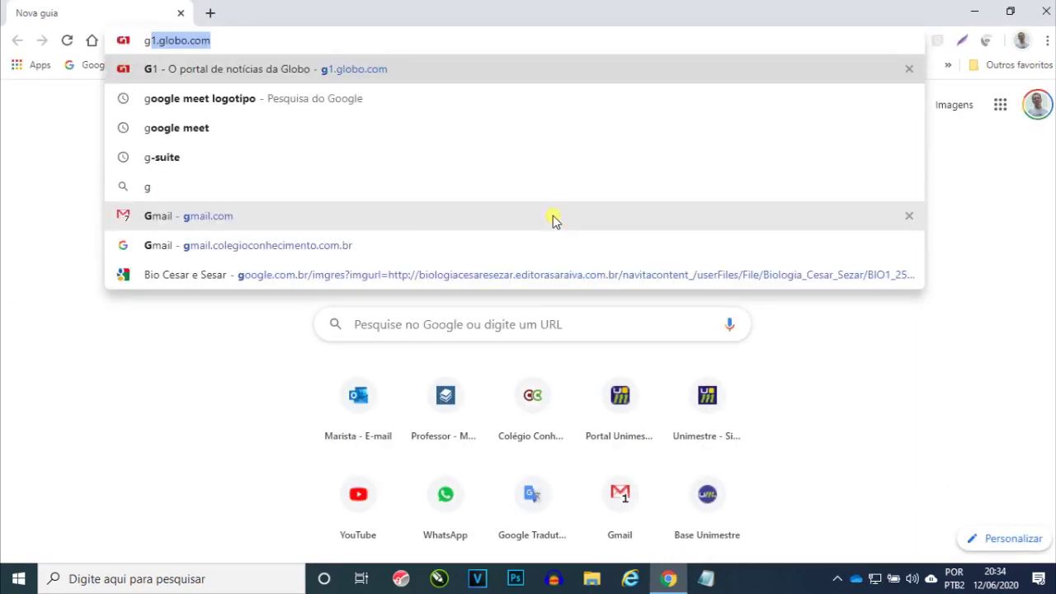
pyautogui.write('mail.colegioconheciment')
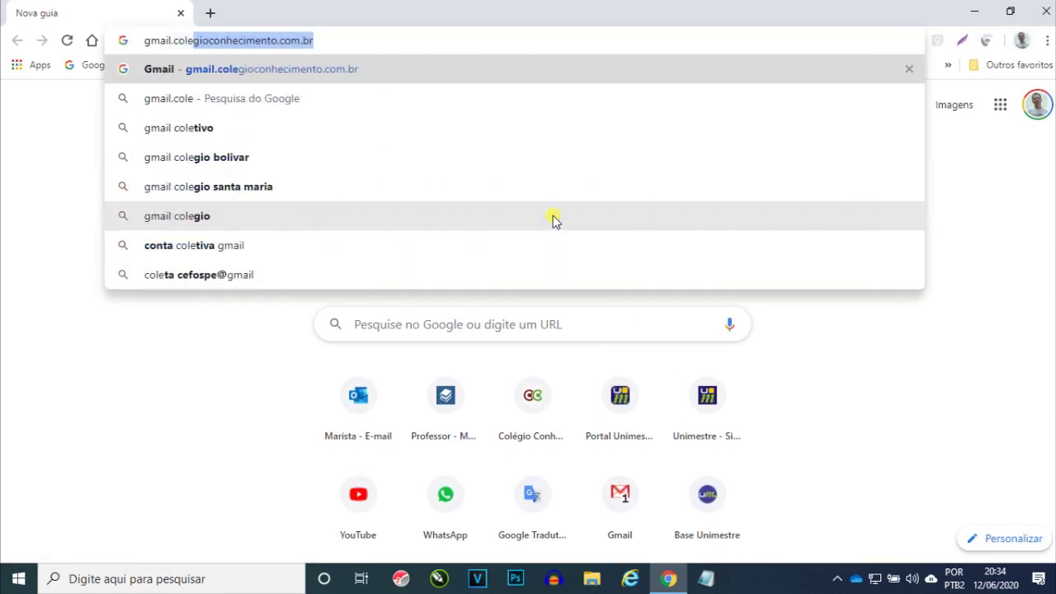
pyautogui.press('Return')
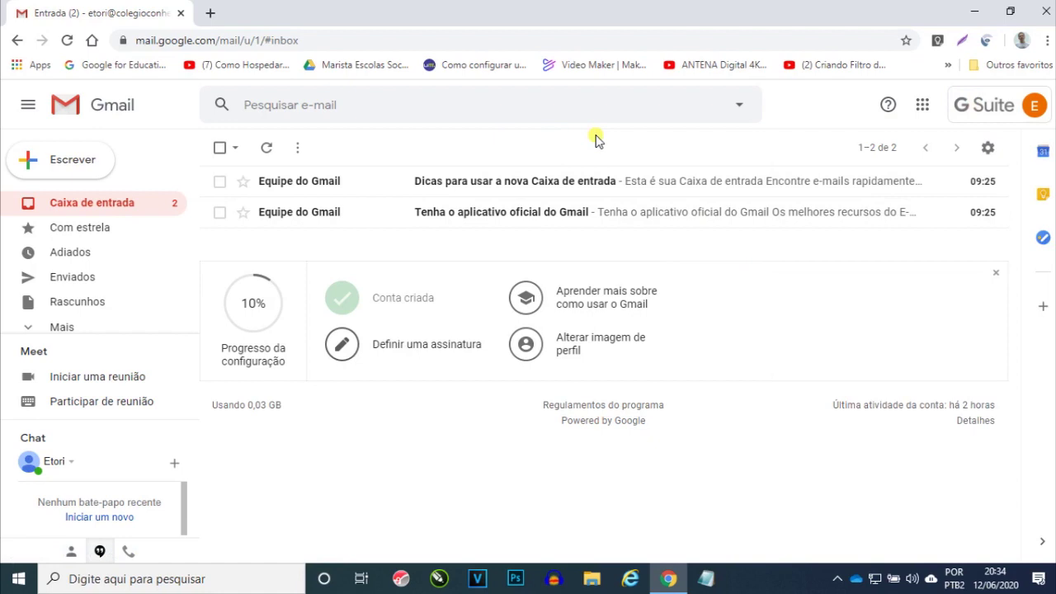
pyautogui.click(999, 112)
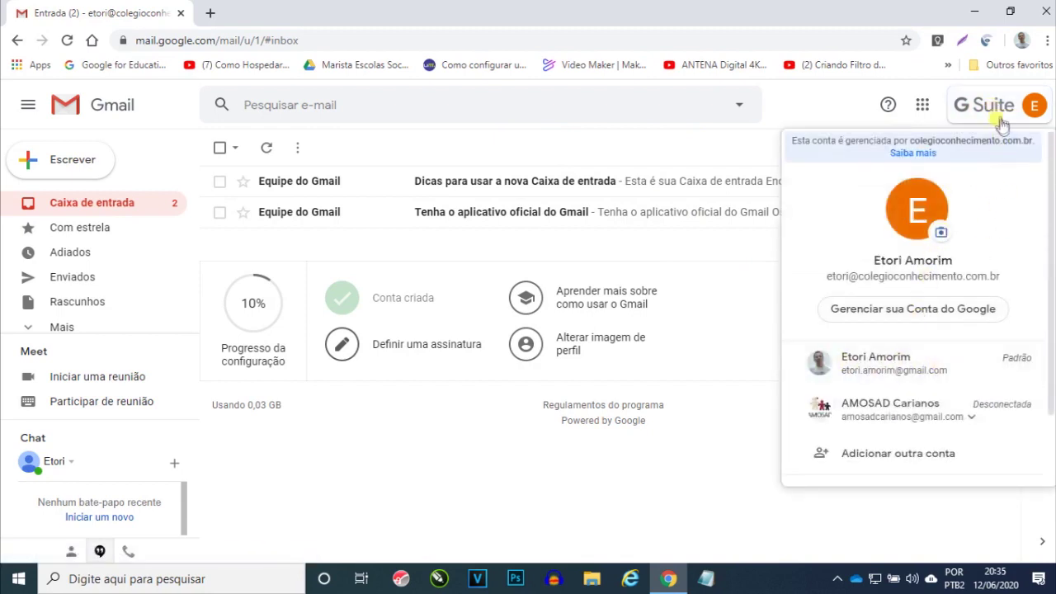
pyautogui.click(833, 96)
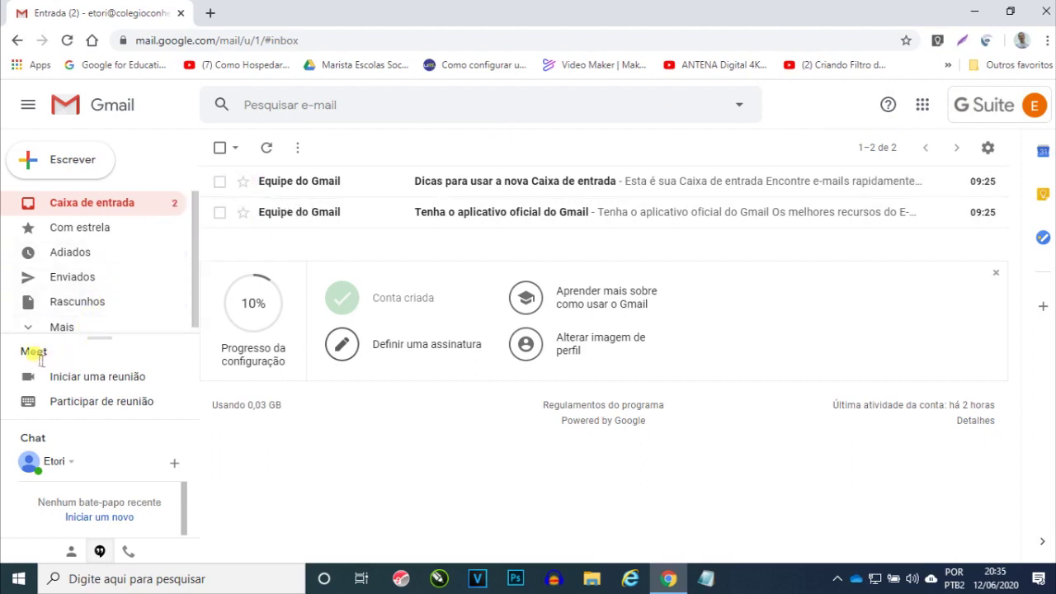
# Step: Examine Gmail's Meet section and its dialog for joining a meeting by code, without joining one
pyautogui.moveTo(22, 357); pyautogui.dragTo(51, 359)
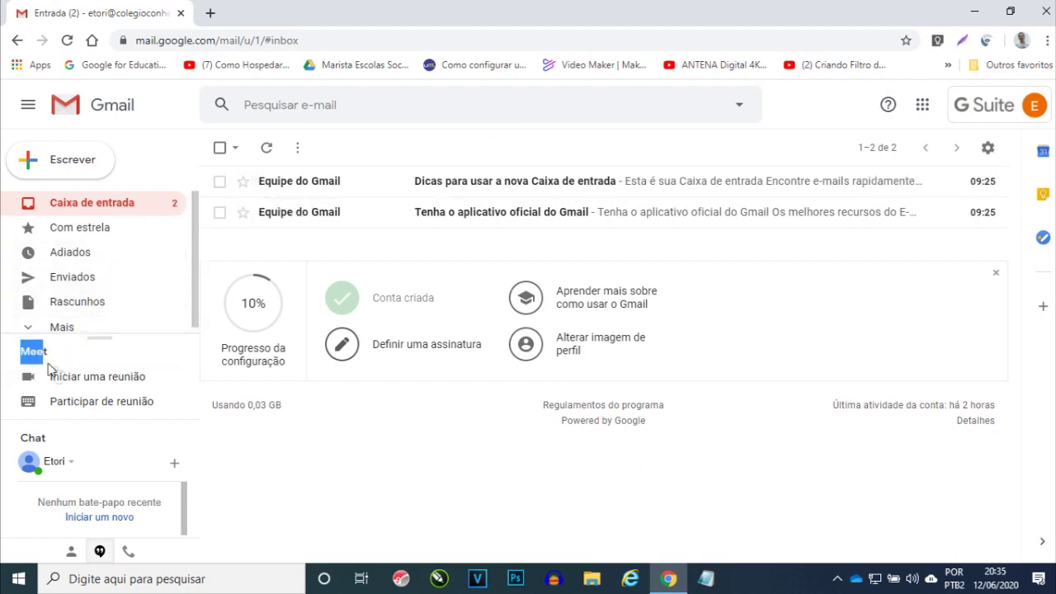
pyautogui.click(115, 404)
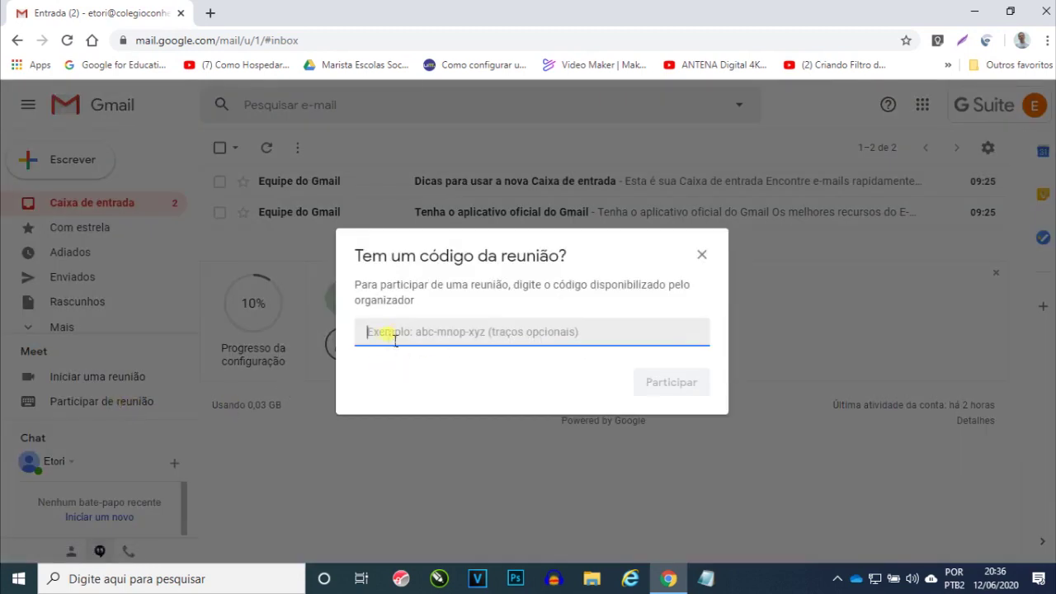
pyautogui.click(702, 254)
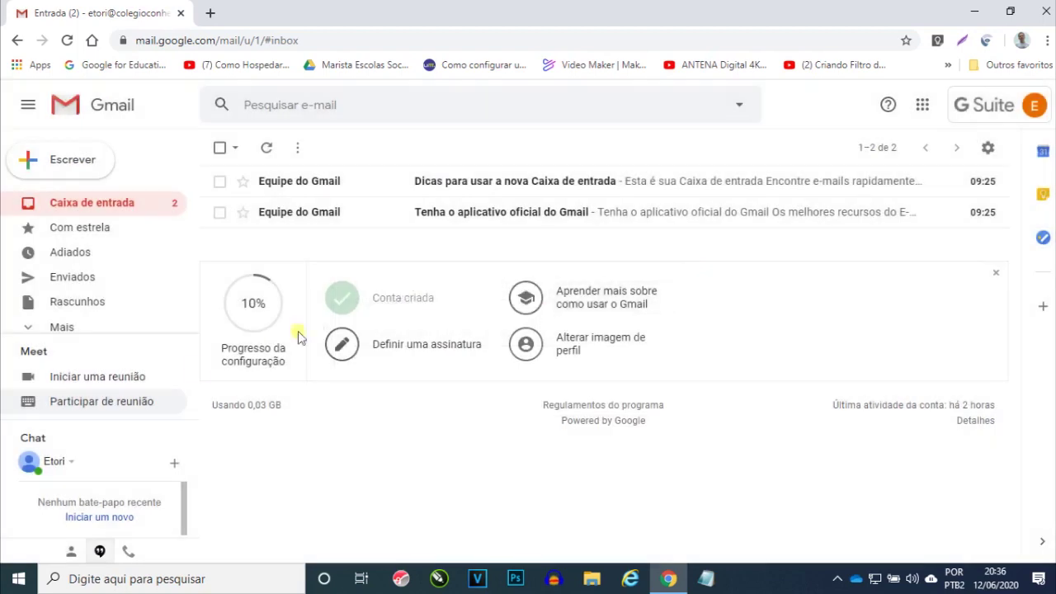
# Step: Start a new Meet meeting from Gmail with the microphone and camera turned off, and maximize its window
pyautogui.click(125, 377)
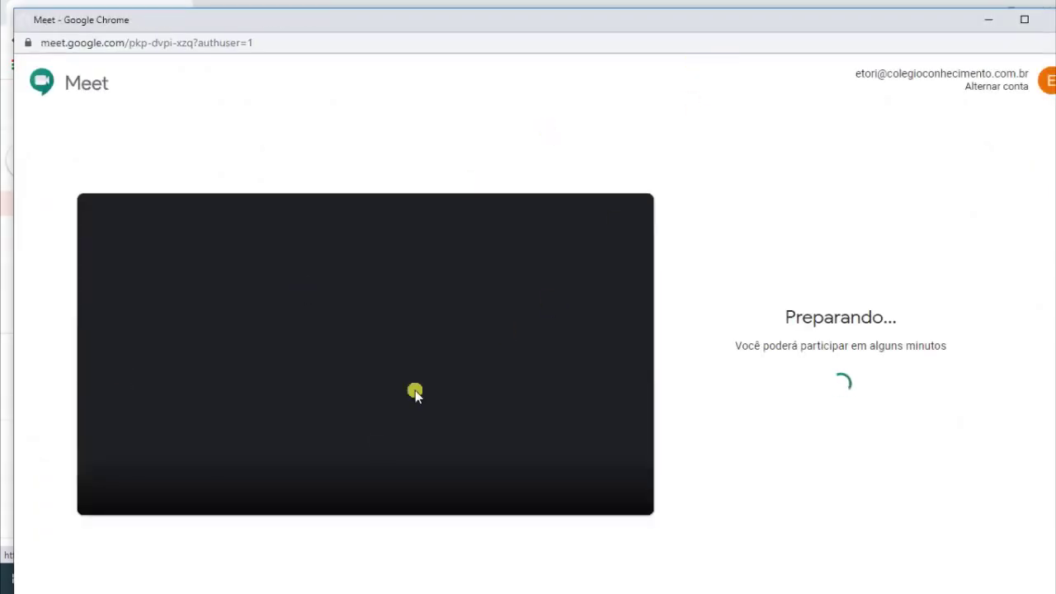
pyautogui.click(334, 480)
pyautogui.click(396, 480)
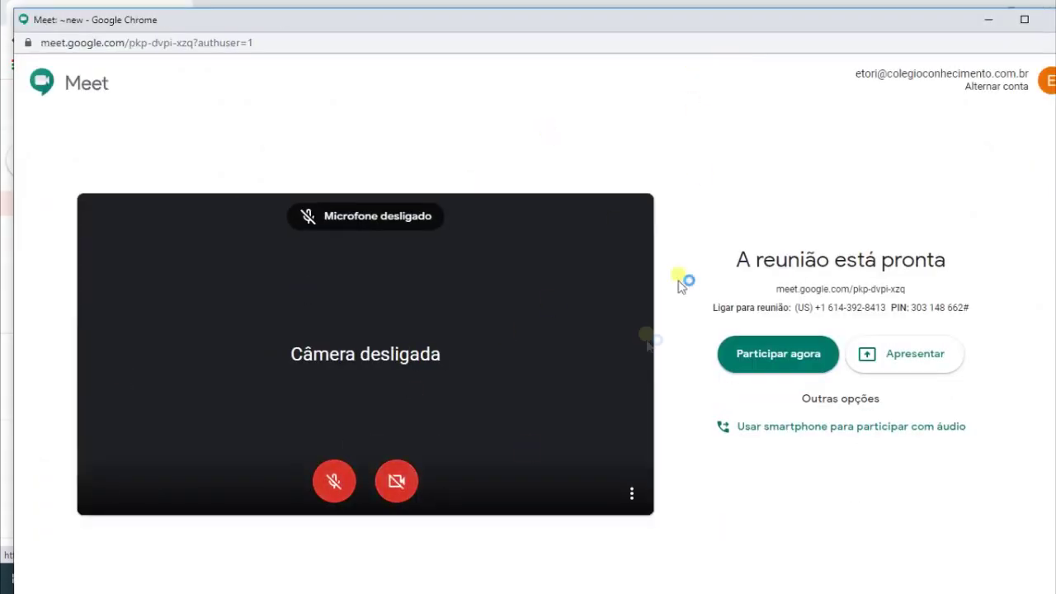
pyautogui.doubleClick(716, 23)
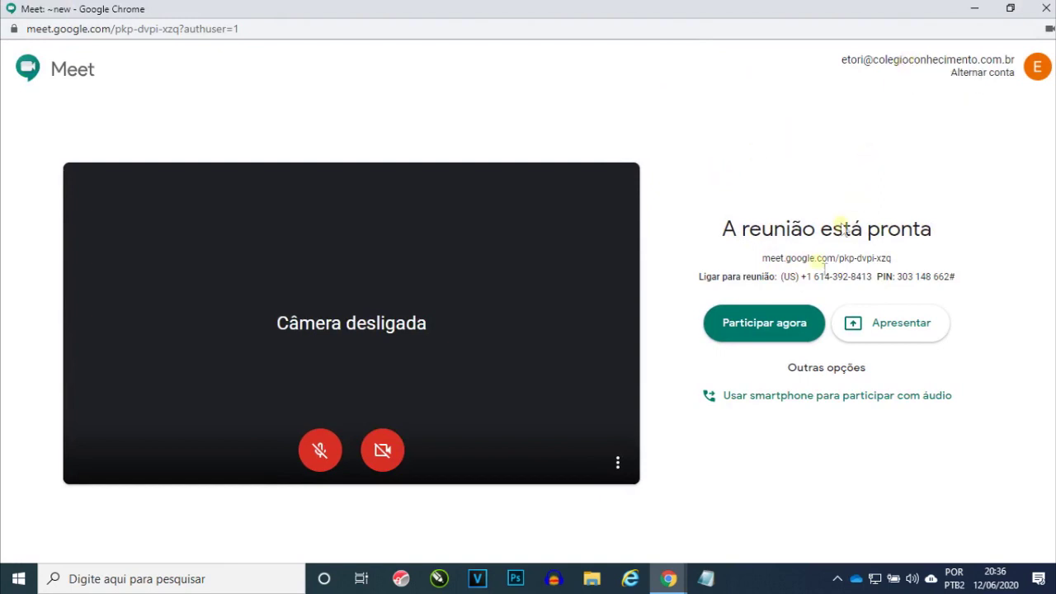
# Step: Review the new meeting's link on the ready screen and join the meeting
pyautogui.moveTo(762, 259); pyautogui.dragTo(895, 259)
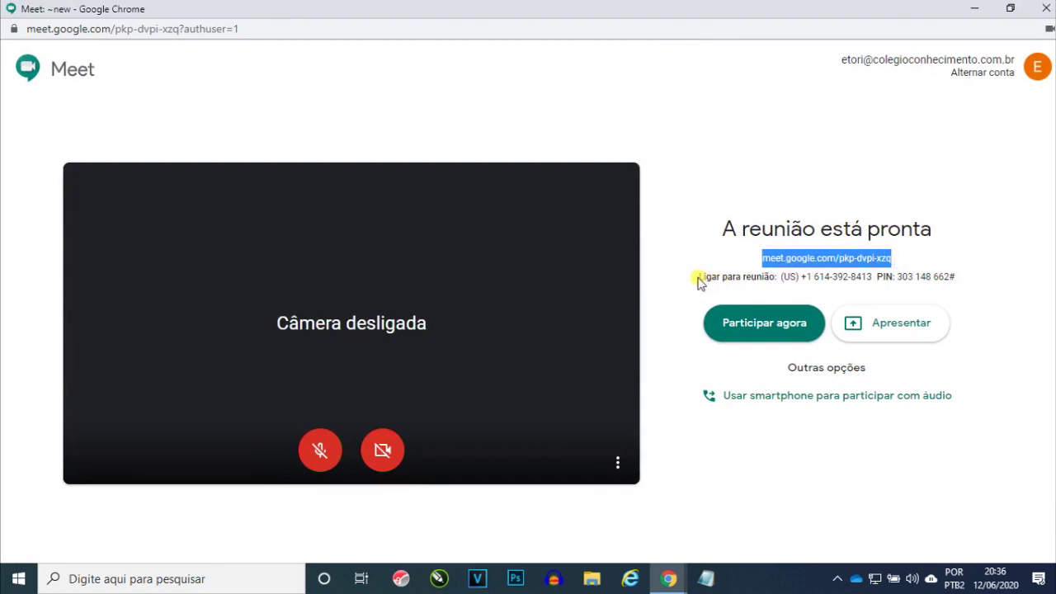
pyautogui.click(846, 283)
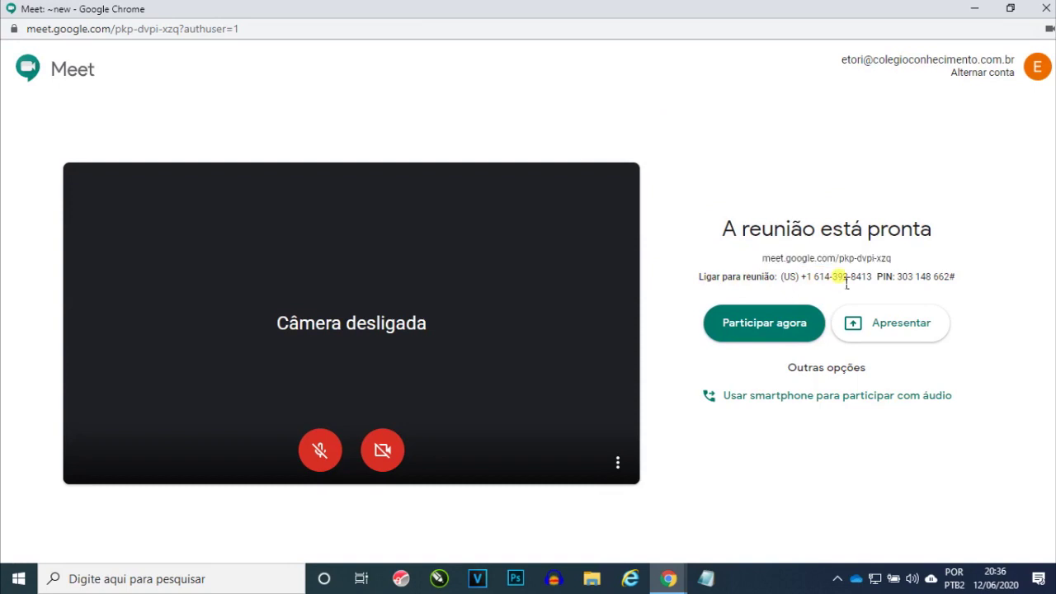
pyautogui.click(767, 326)
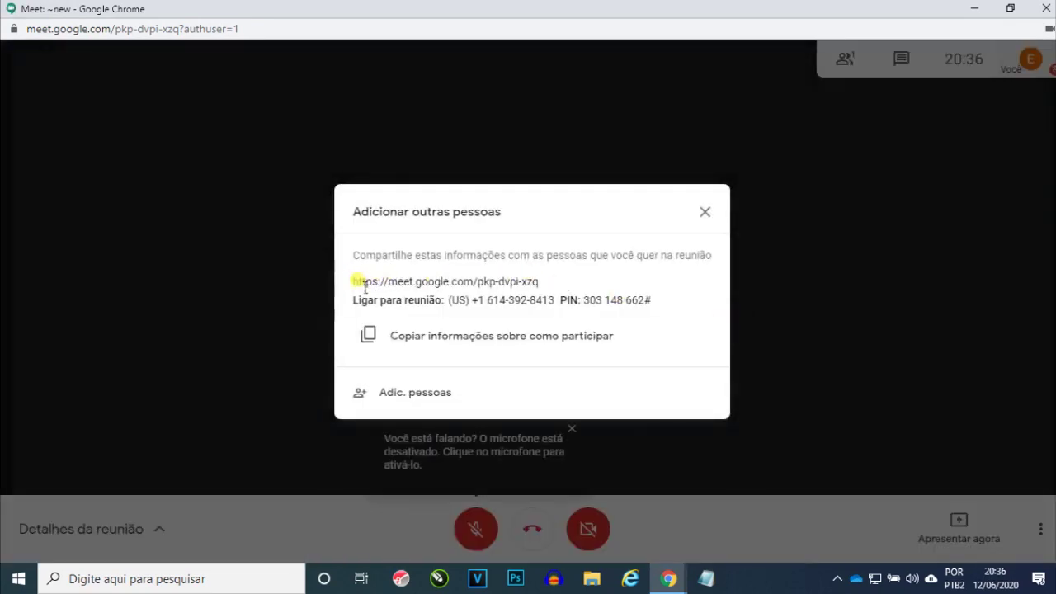
# Step: Copy the meeting's joining information, including the dial-in PIN, and paste it into a blank Notepad document
pyautogui.moveTo(355, 282); pyautogui.dragTo(541, 287)
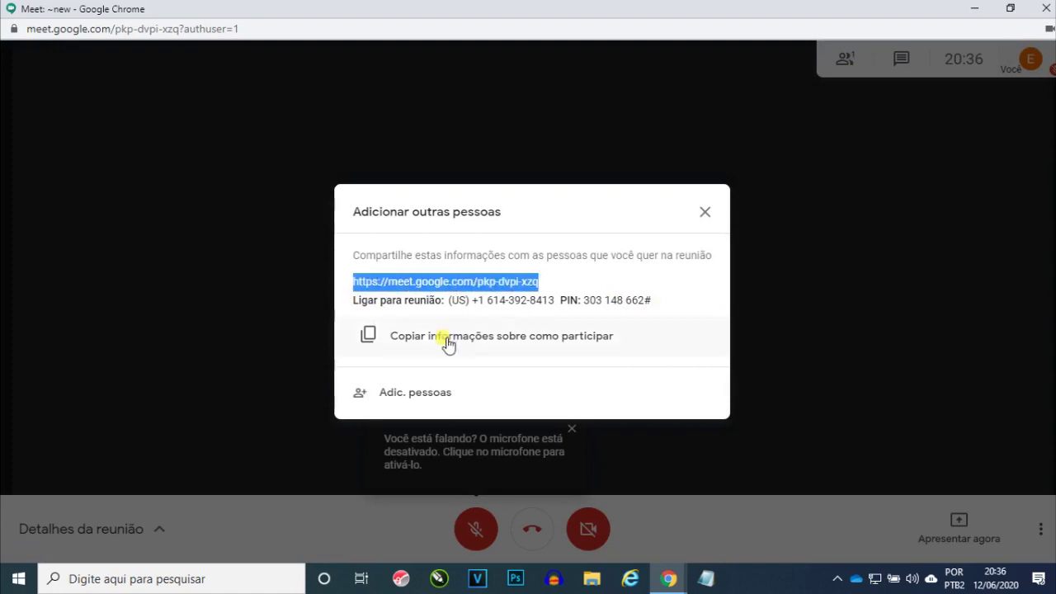
pyautogui.click(446, 344)
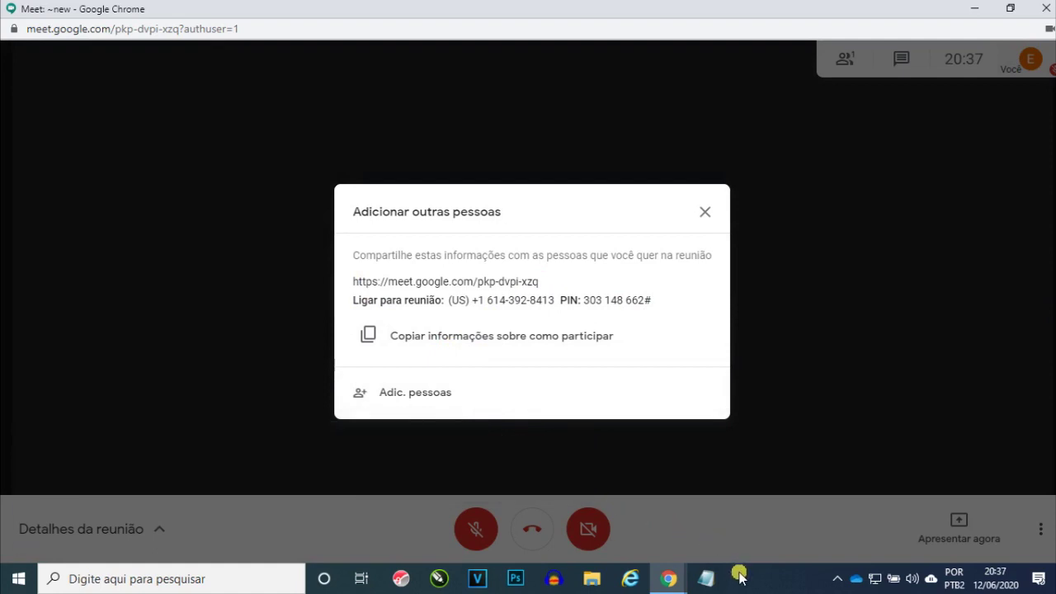
pyautogui.click(706, 578)
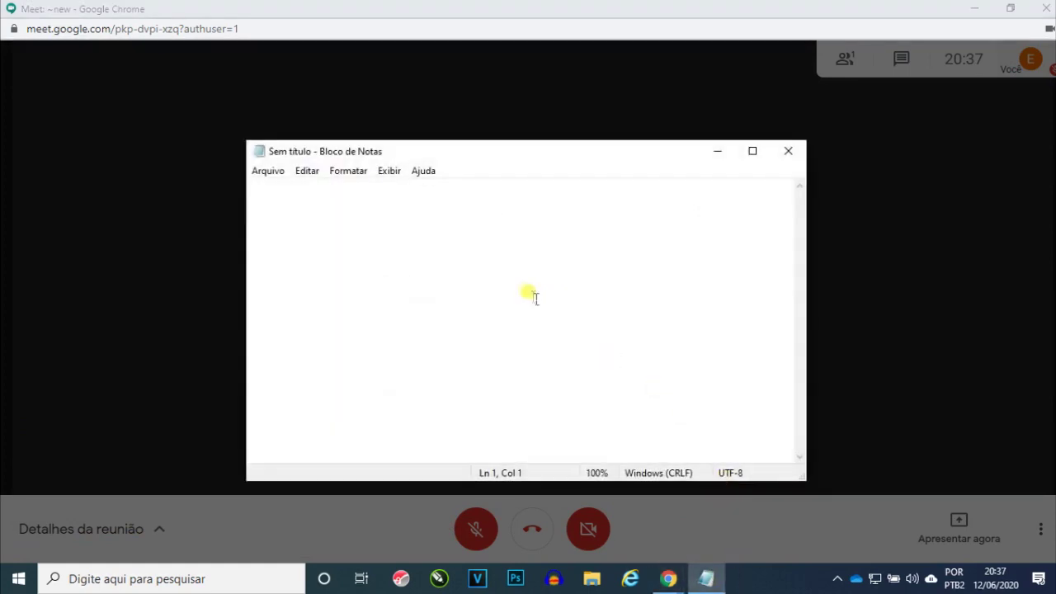
pyautogui.hotkey('ctrl', 'v')
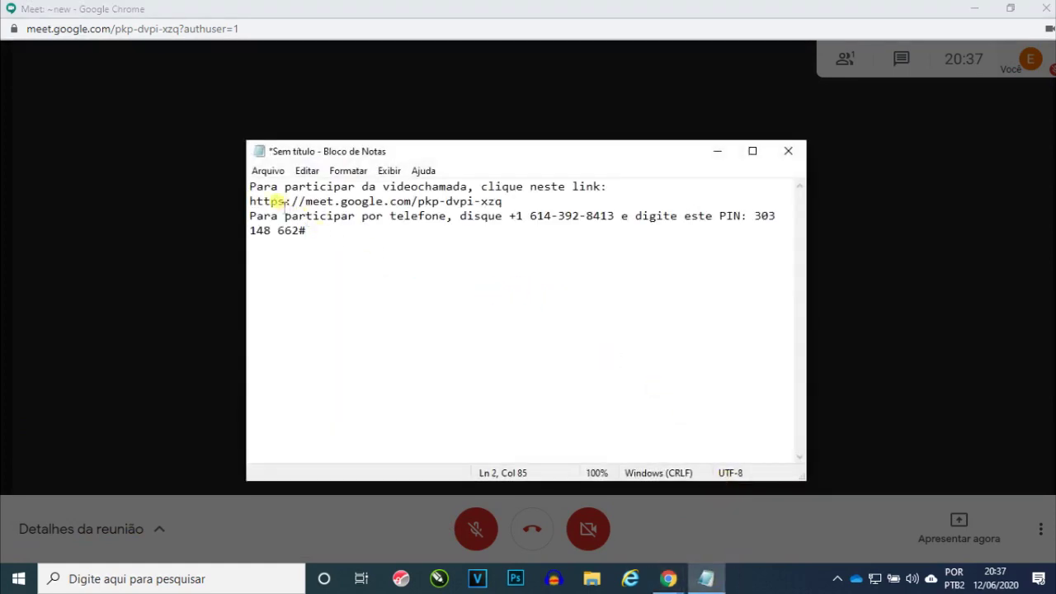
# Step: Delete the telephone dial-in and PIN line from the pasted text, keeping only the video call invitation and its link
pyautogui.moveTo(250, 186); pyautogui.dragTo(606, 188)
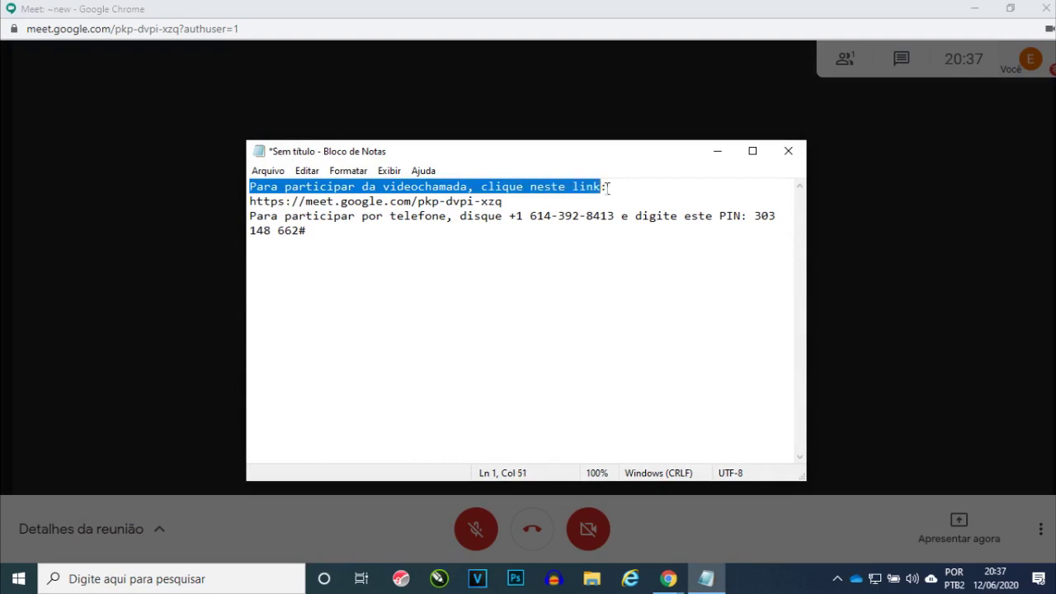
pyautogui.moveTo(515, 202); pyautogui.dragTo(252, 208)
pyautogui.click(344, 236)
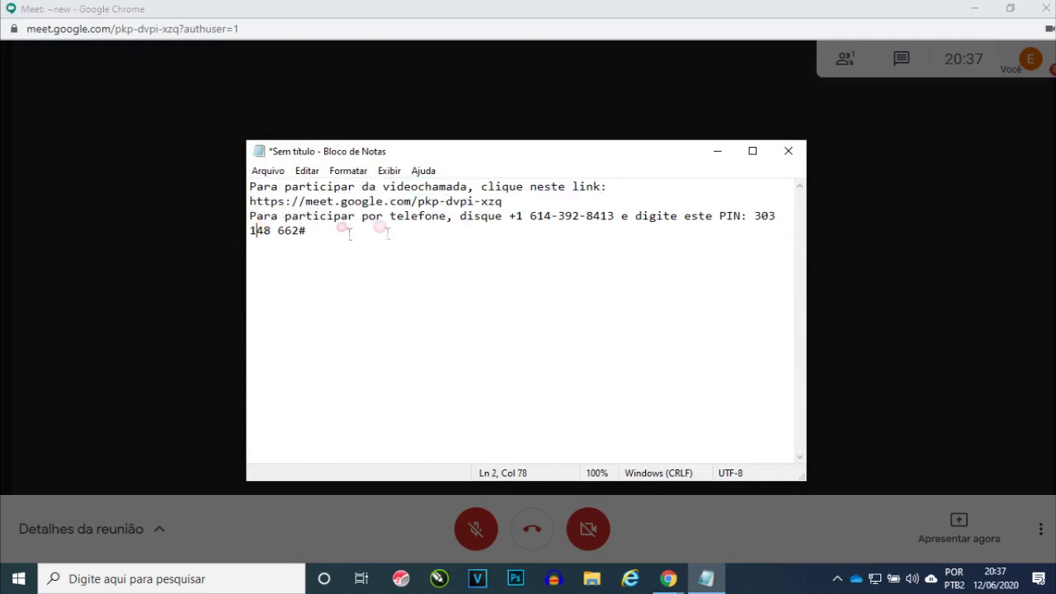
pyautogui.click(254, 219)
pyautogui.moveTo(253, 220); pyautogui.dragTo(405, 240)
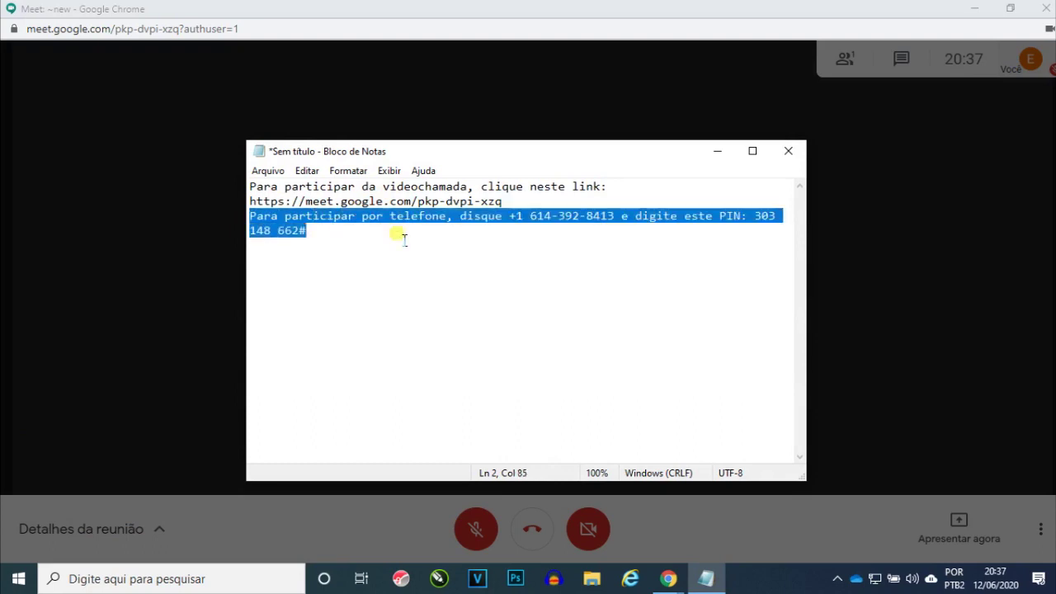
pyautogui.press('BackSpace')
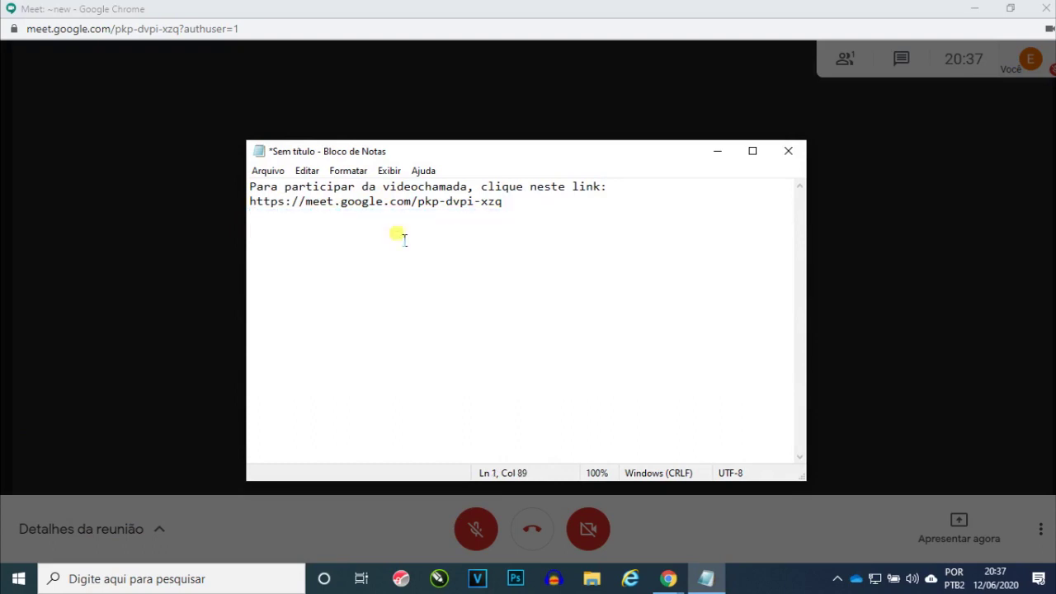
# Step: Close the Notepad document without saving and dismiss the meeting's dialog for adding other people
pyautogui.moveTo(258, 210); pyautogui.dragTo(514, 209)
pyautogui.click(528, 208)
pyautogui.click(788, 151)
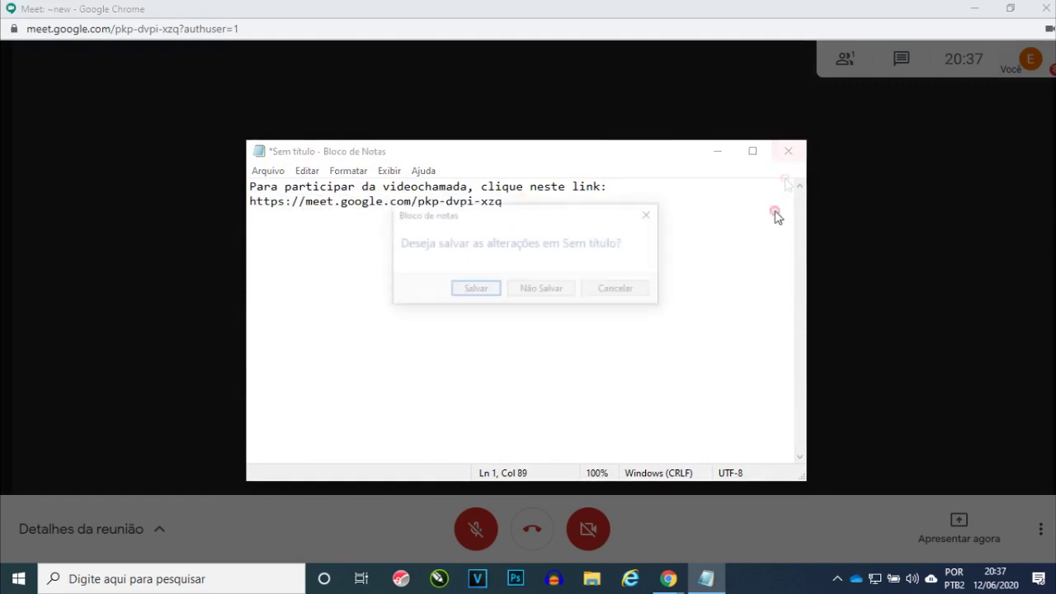
pyautogui.click(545, 288)
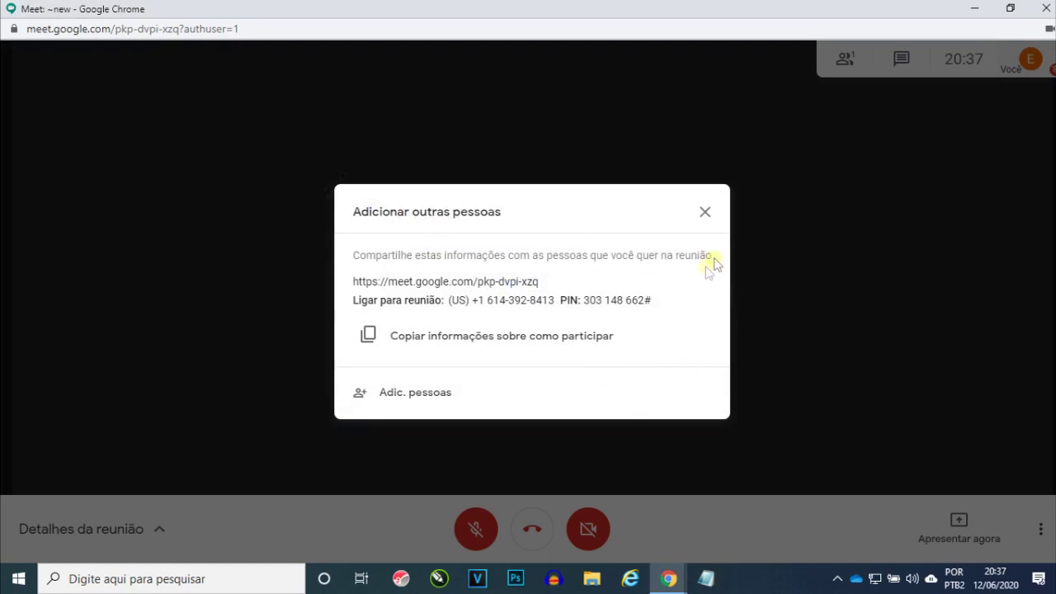
pyautogui.click(706, 215)
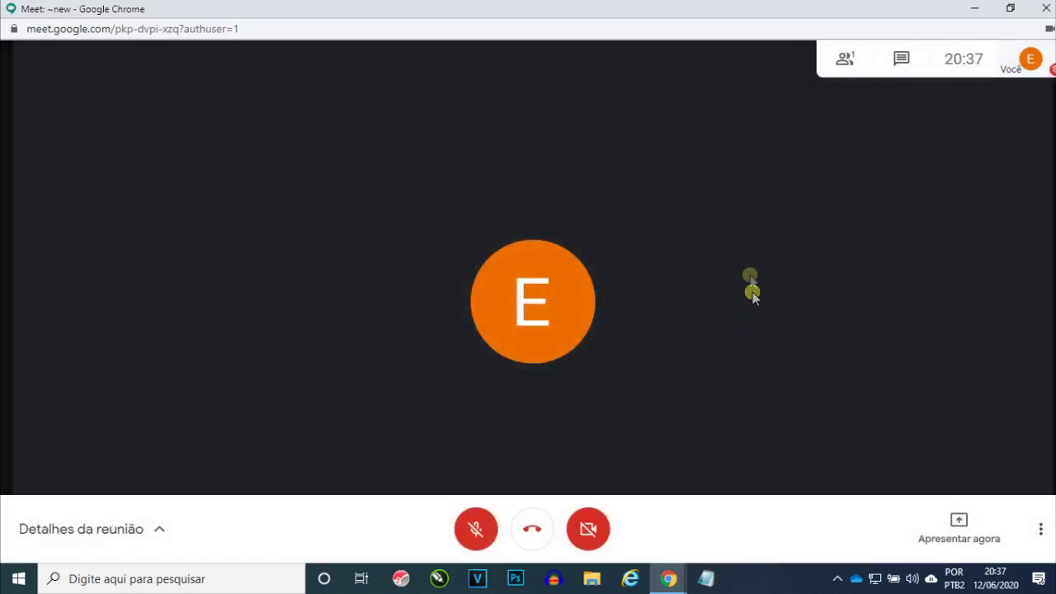
# Step: Examine the meeting's participant list, chat, joining details and presentation options
pyautogui.click(847, 61)
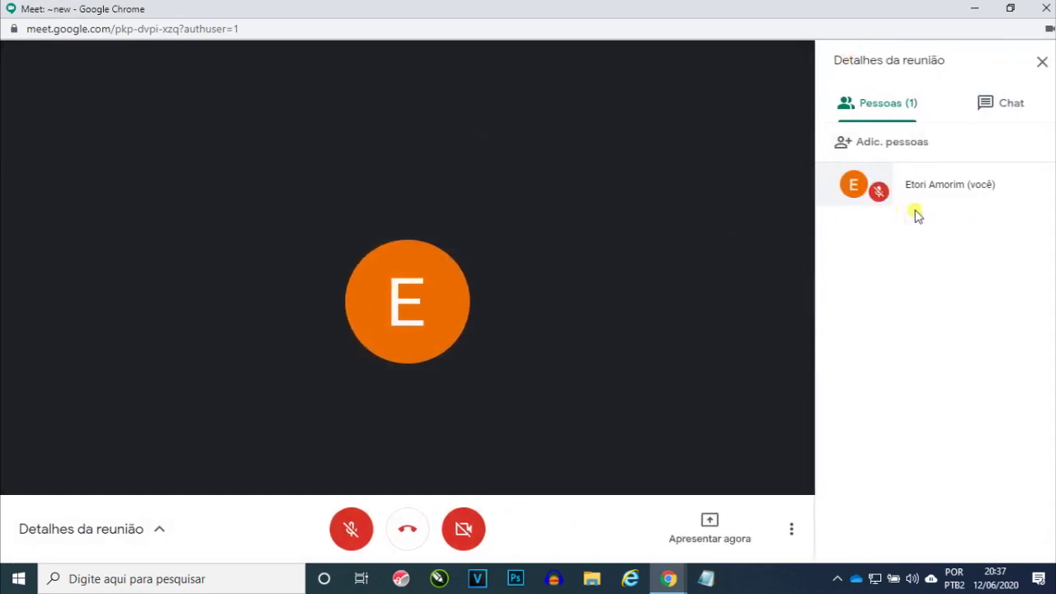
pyautogui.click(997, 115)
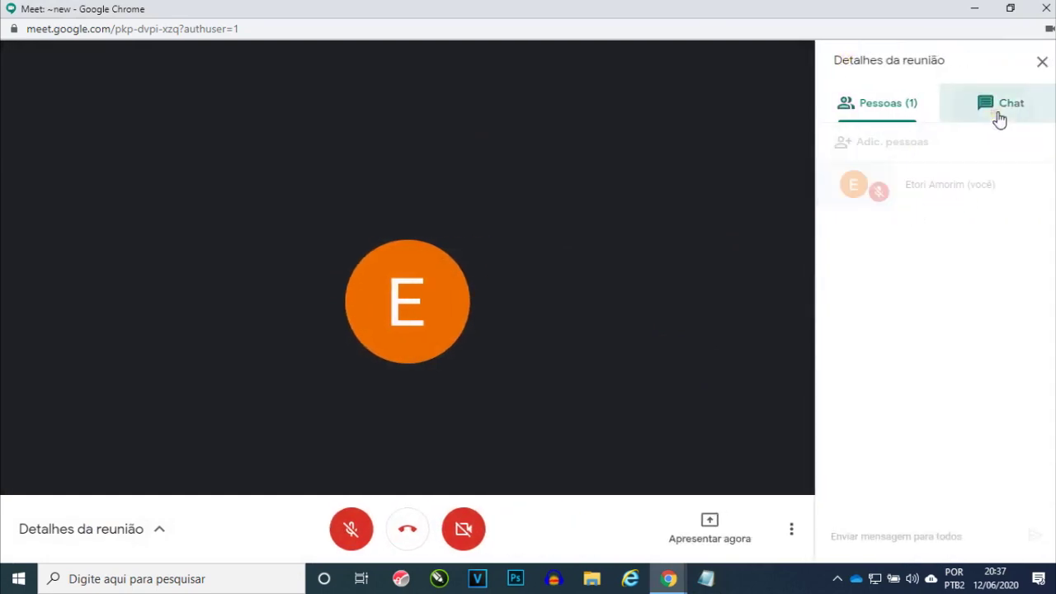
pyautogui.click(906, 111)
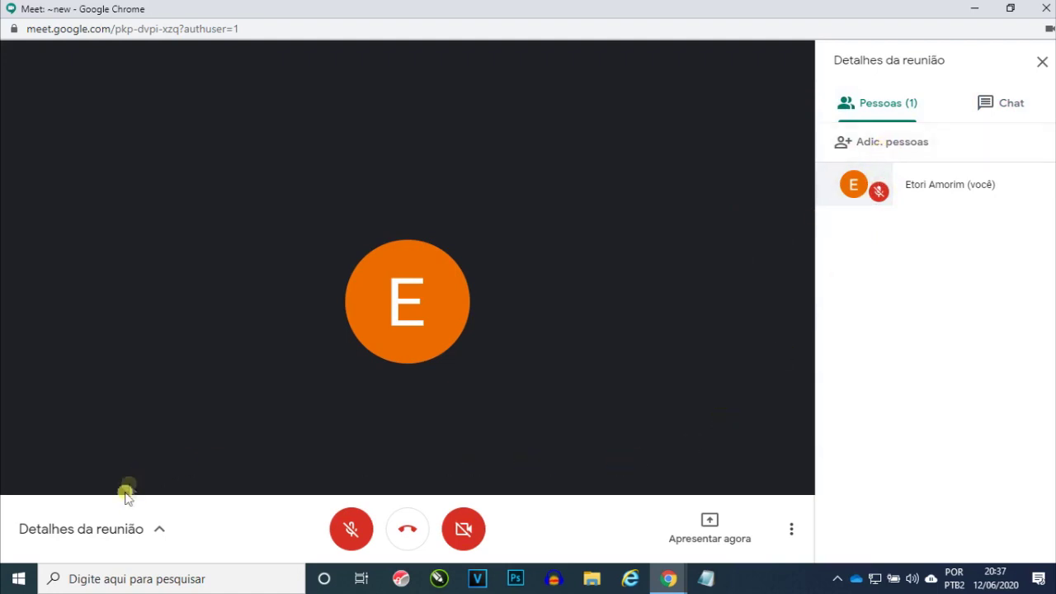
pyautogui.click(159, 536)
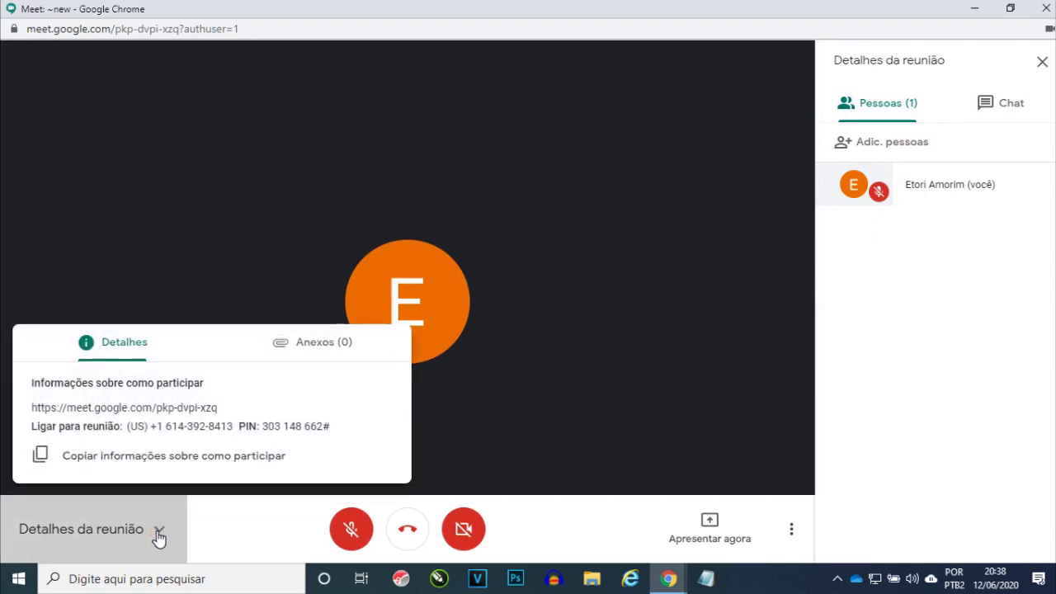
pyautogui.click(158, 536)
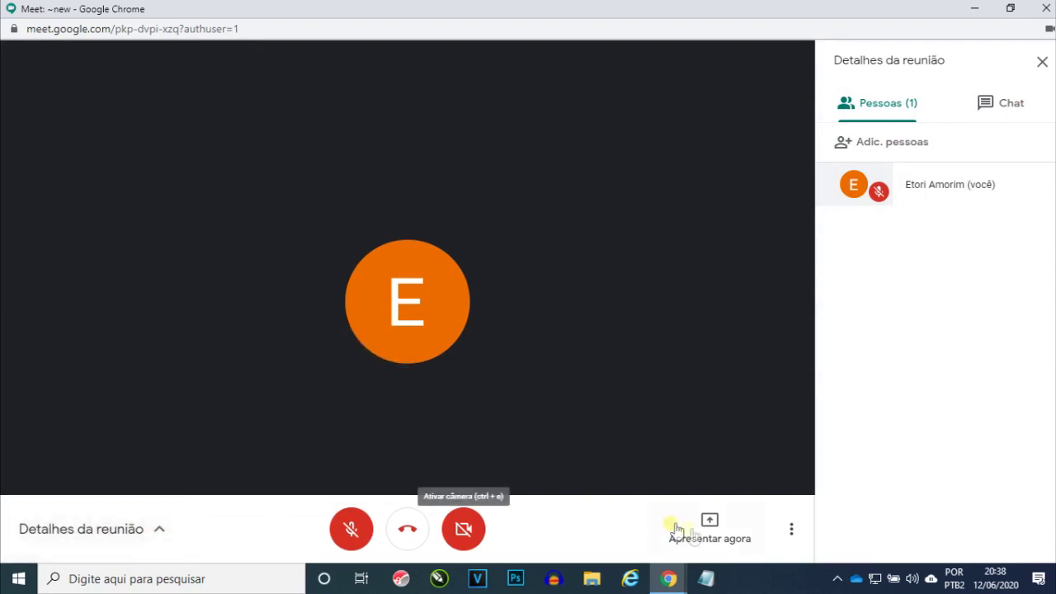
pyautogui.click(729, 543)
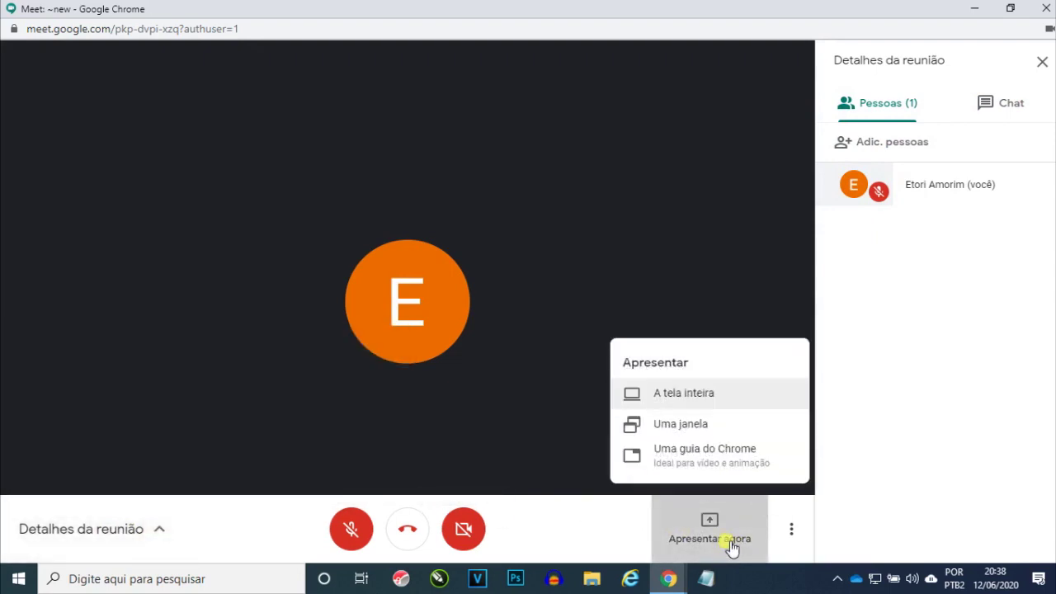
# Step: Start recording the meeting and accept the participant consent notice
pyautogui.click(794, 533)
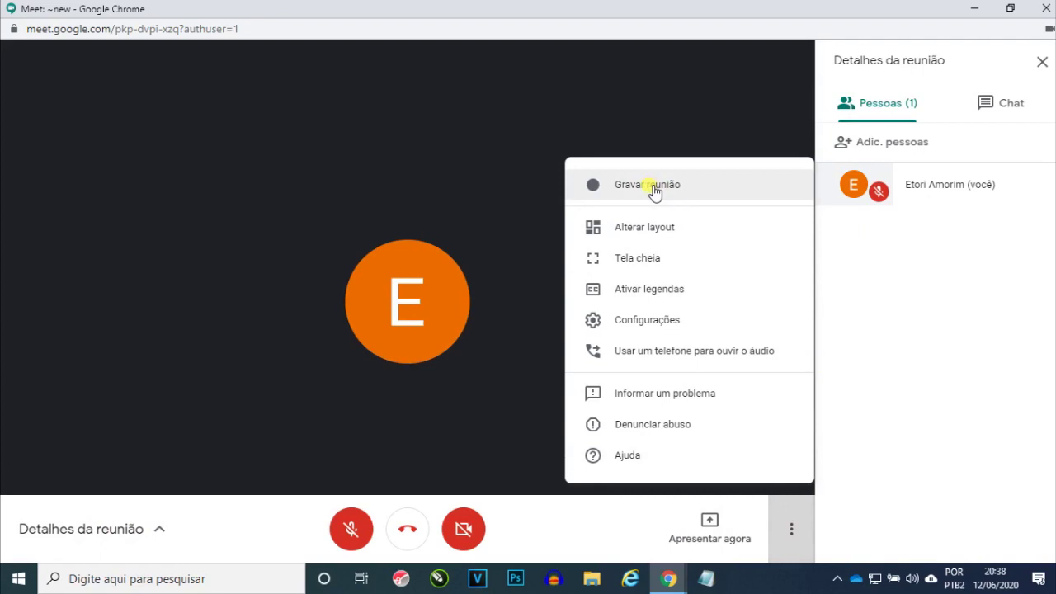
pyautogui.click(654, 190)
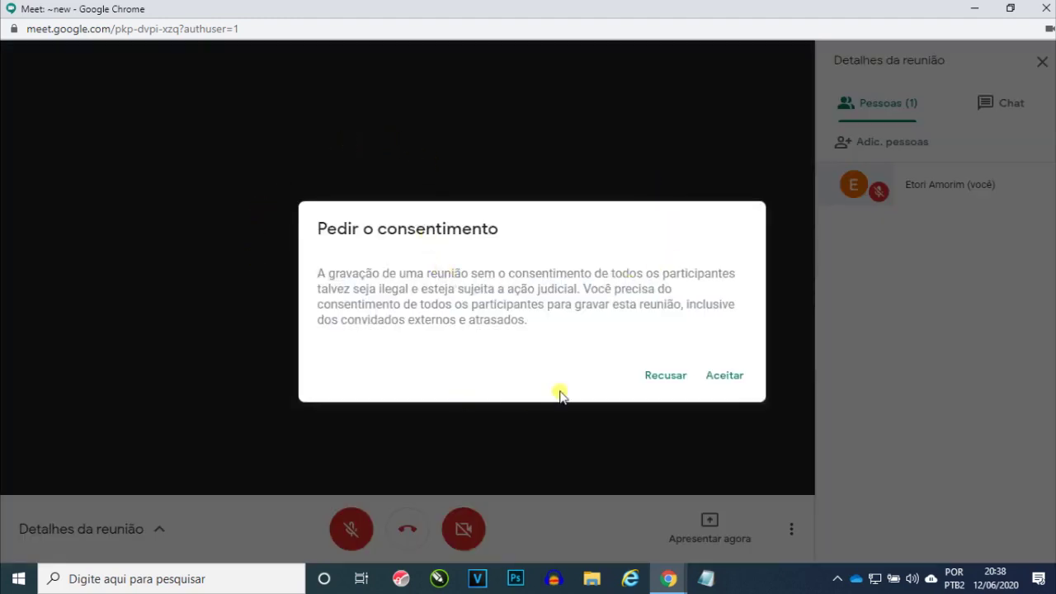
pyautogui.click(729, 376)
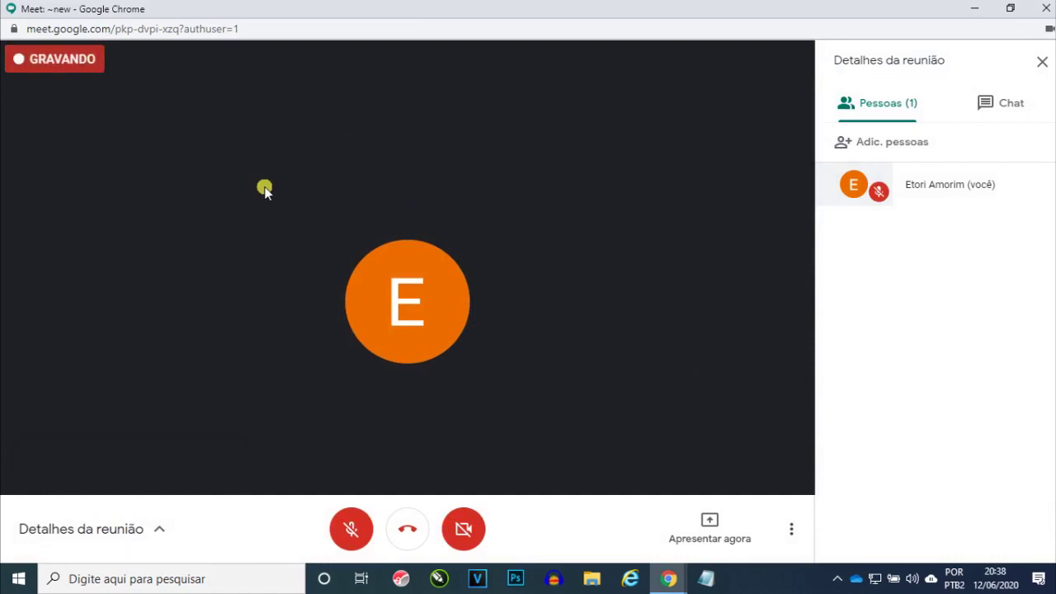
# Step: Examine the meeting's available layout options and close them without choosing another arrangement
pyautogui.click(792, 532)
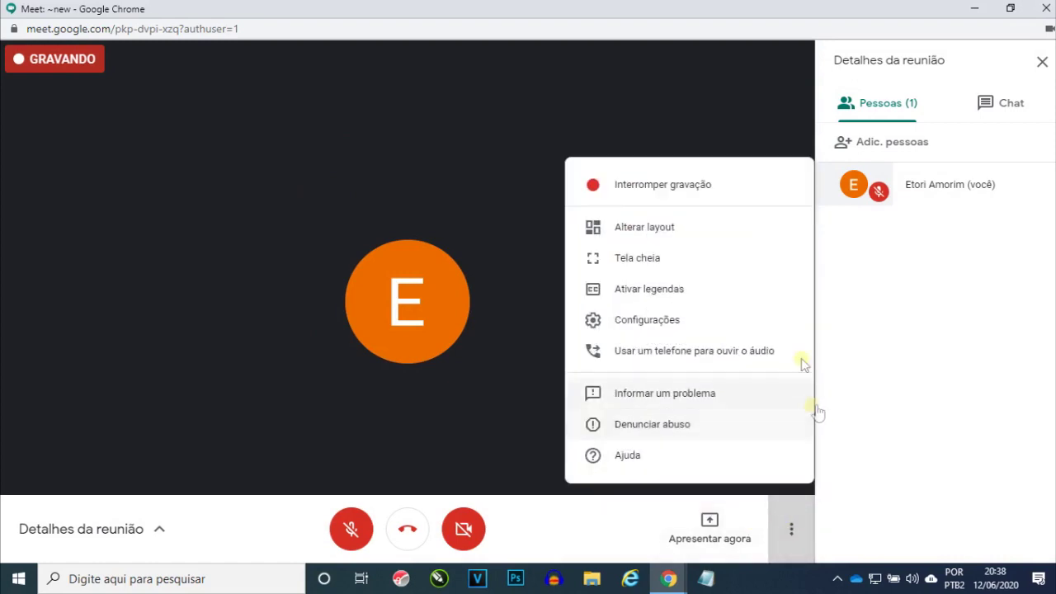
pyautogui.click(666, 235)
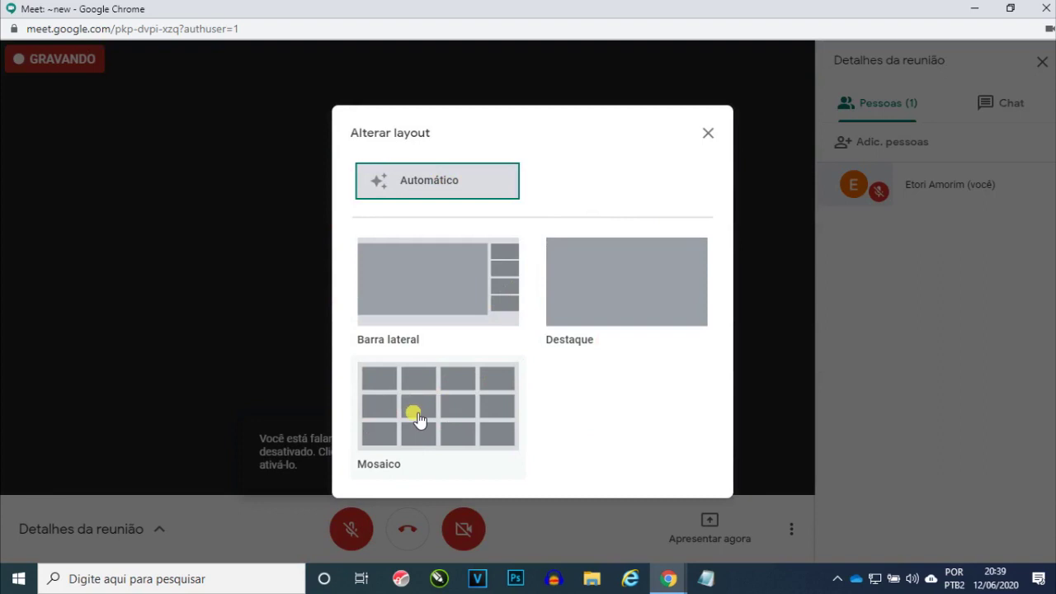
pyautogui.click(706, 133)
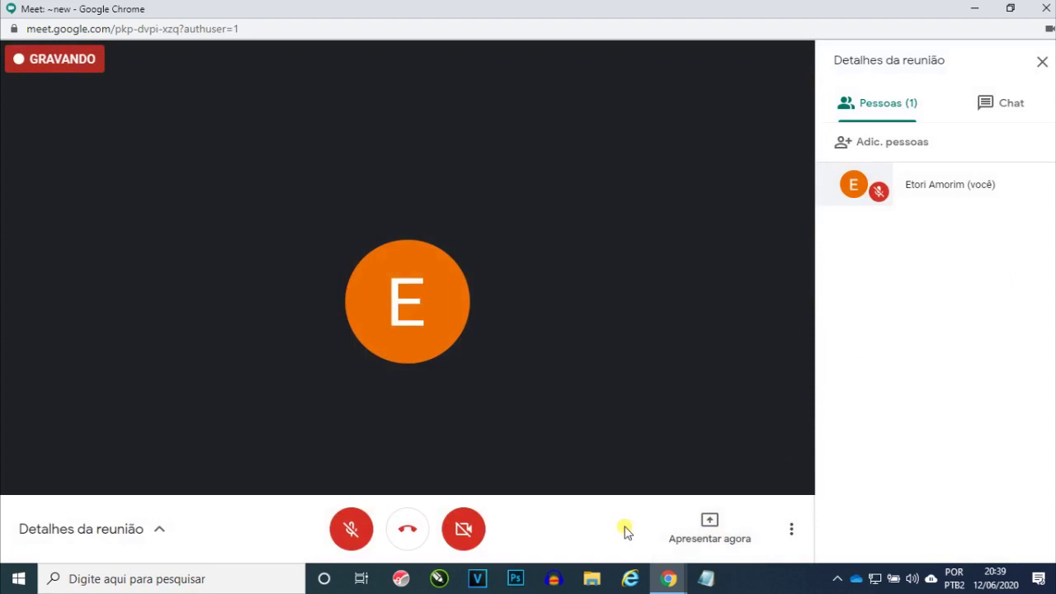
# Step: Open Internet Explorer, and copy the joining link from the meeting's details in the Chrome meeting window
pyautogui.click(630, 579)
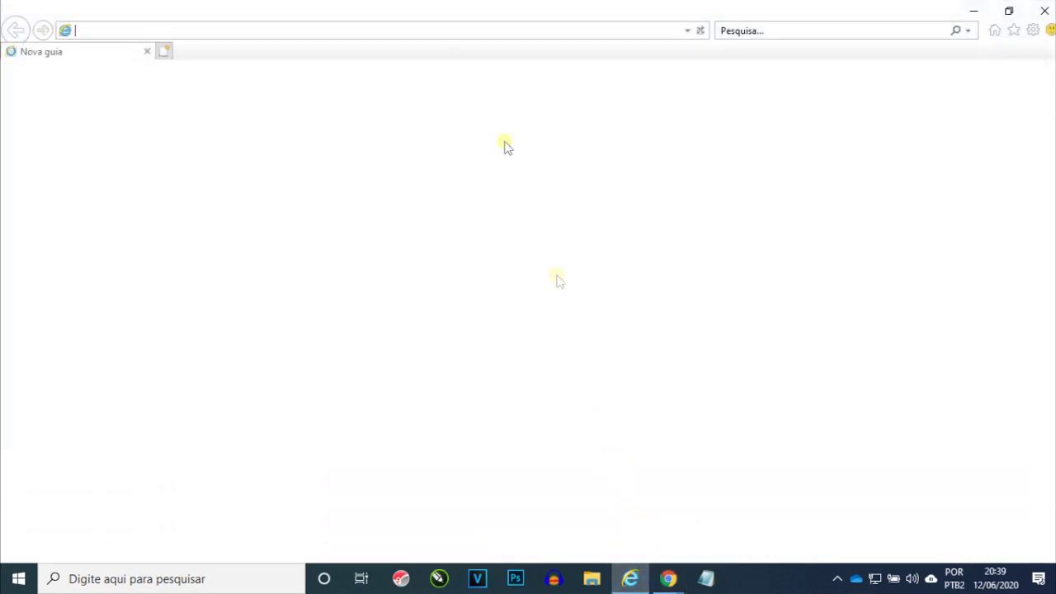
pyautogui.click(428, 33)
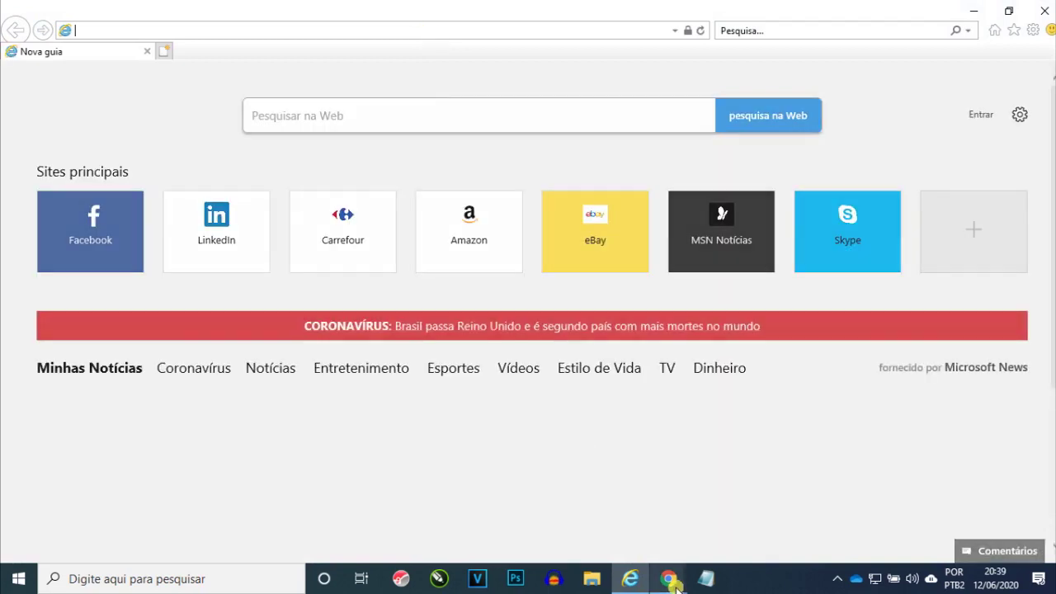
pyautogui.moveTo(668, 578)
pyautogui.click(697, 544)
pyautogui.click(170, 536)
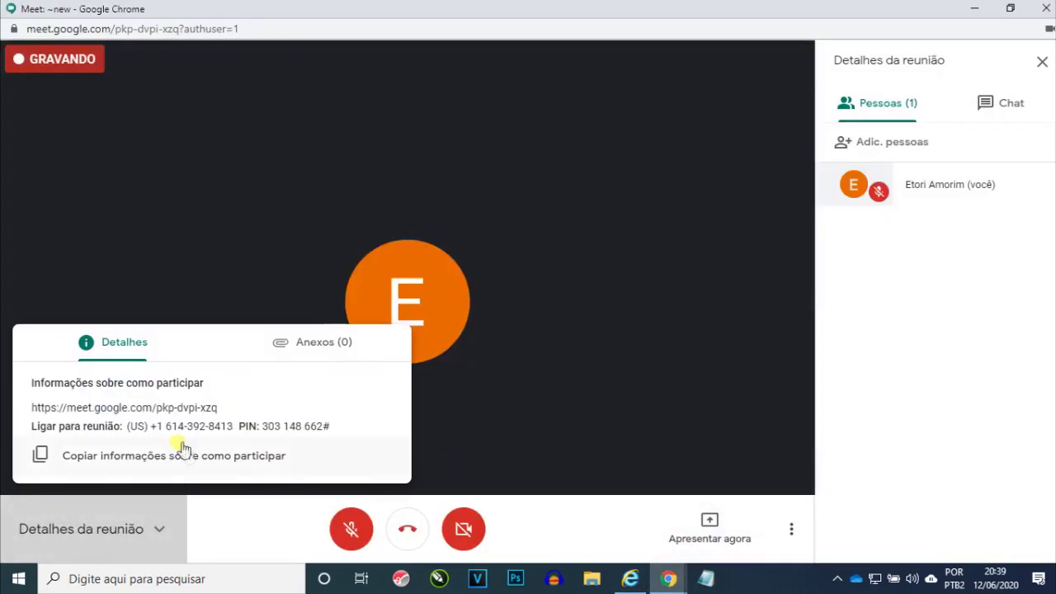
pyautogui.moveTo(39, 410); pyautogui.dragTo(236, 420)
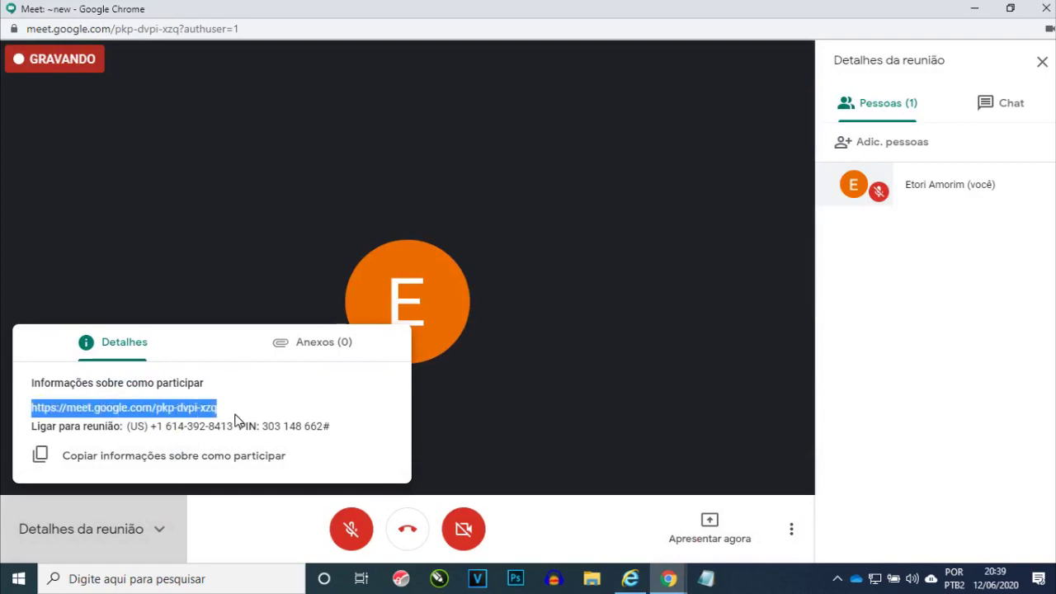
pyautogui.rightClick(189, 404)
pyautogui.click(218, 415)
# Step: Open the copied meeting link in Internet Explorer
pyautogui.click(630, 578)
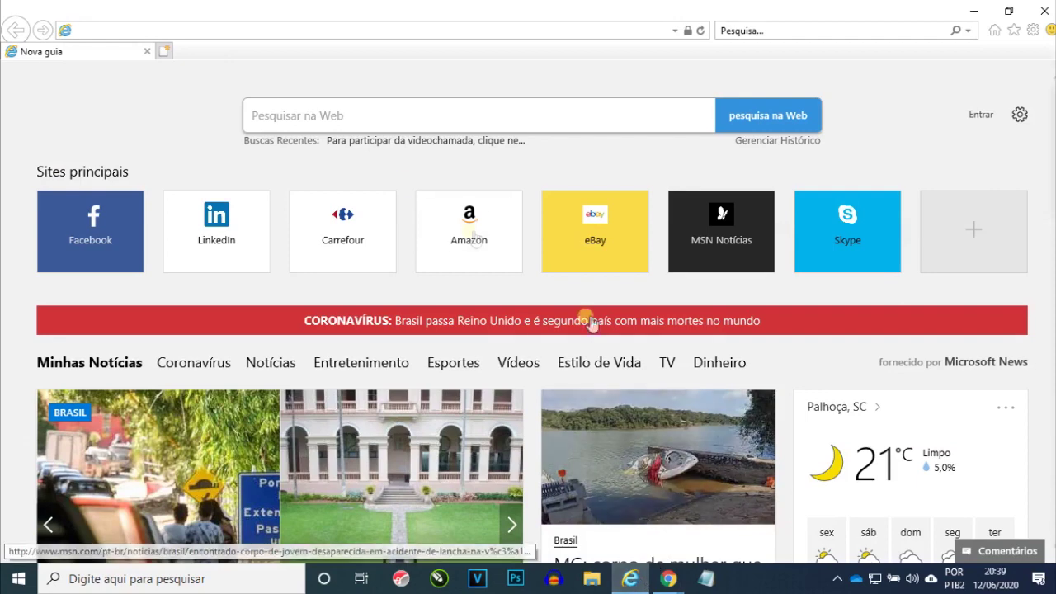
pyautogui.hotkey('ctrl', 'v')
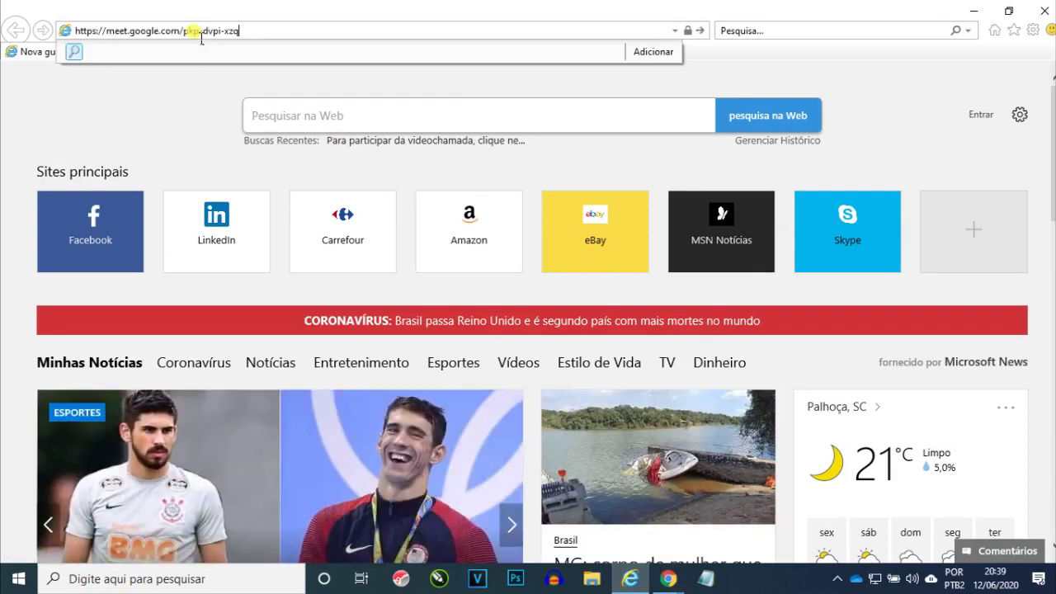
pyautogui.press('Return')
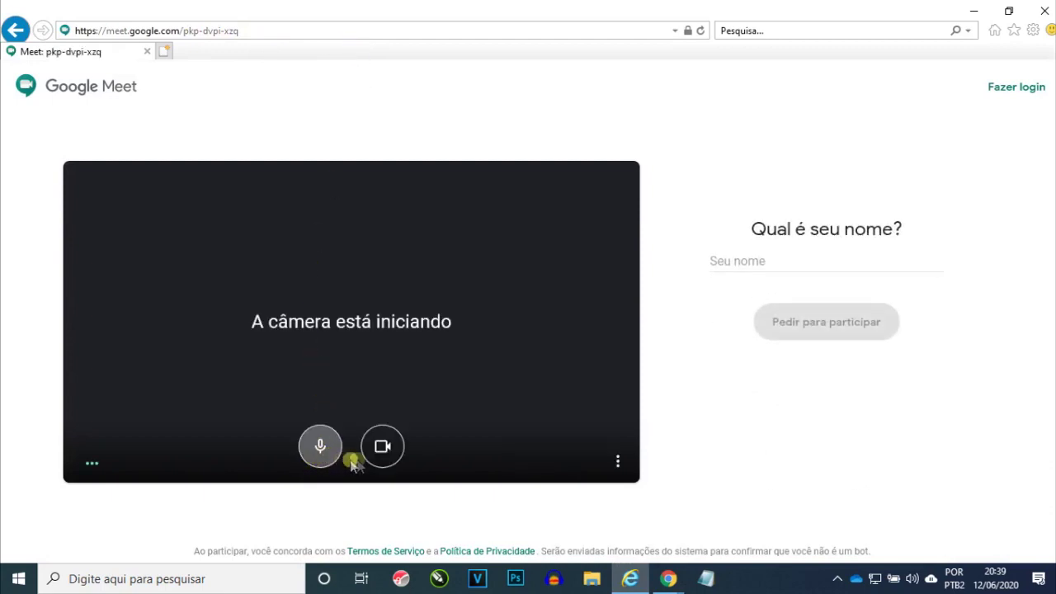
# Step: Turn off the camera and microphone on the guest's pre-join page
pyautogui.click(382, 450)
pyautogui.hotkey('ctrl', 'd')
pyautogui.click(324, 451)
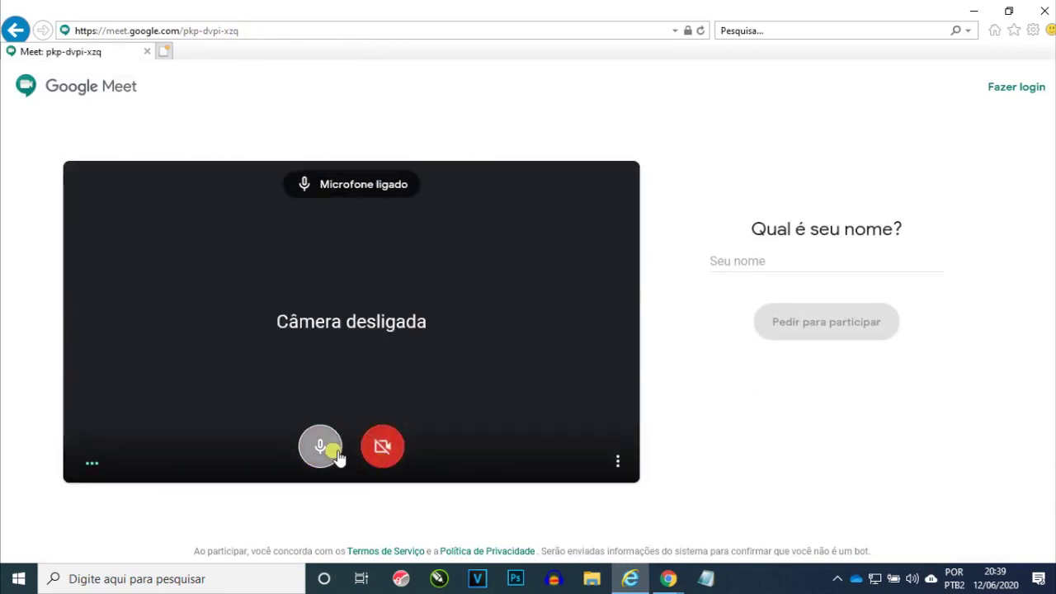
pyautogui.click(328, 455)
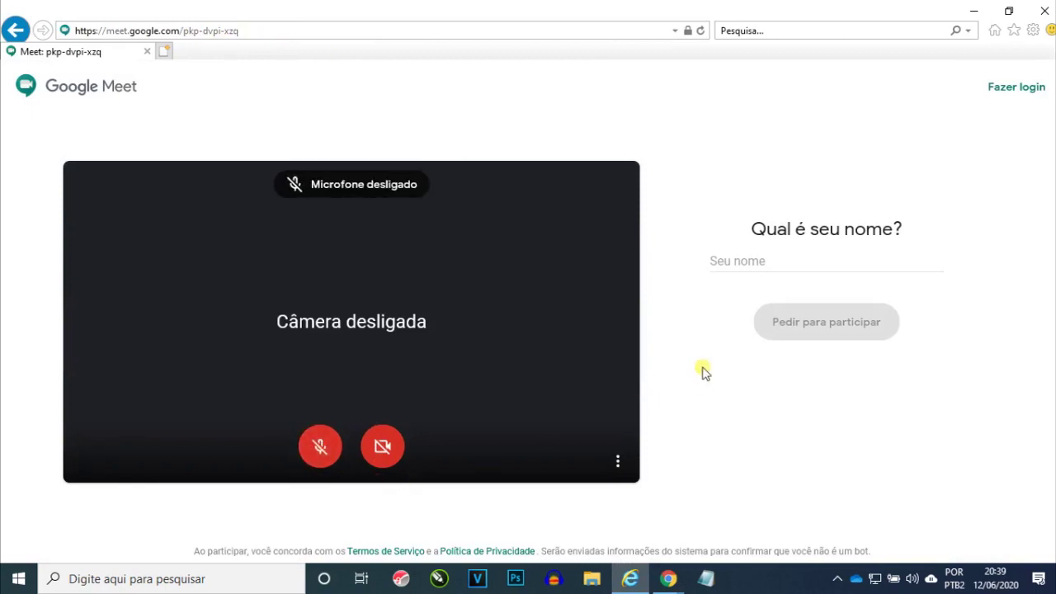
# Step: Ask to join the meeting under the name Aluno 1 and admit that guest from the host's Chrome meeting window
pyautogui.write('Aluni')
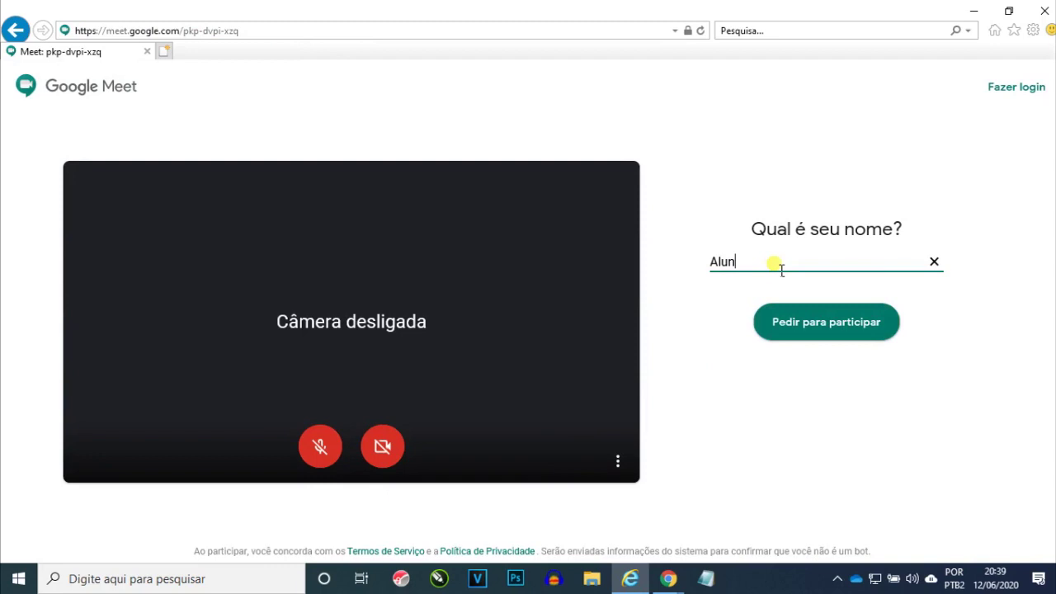
pyautogui.click(804, 324)
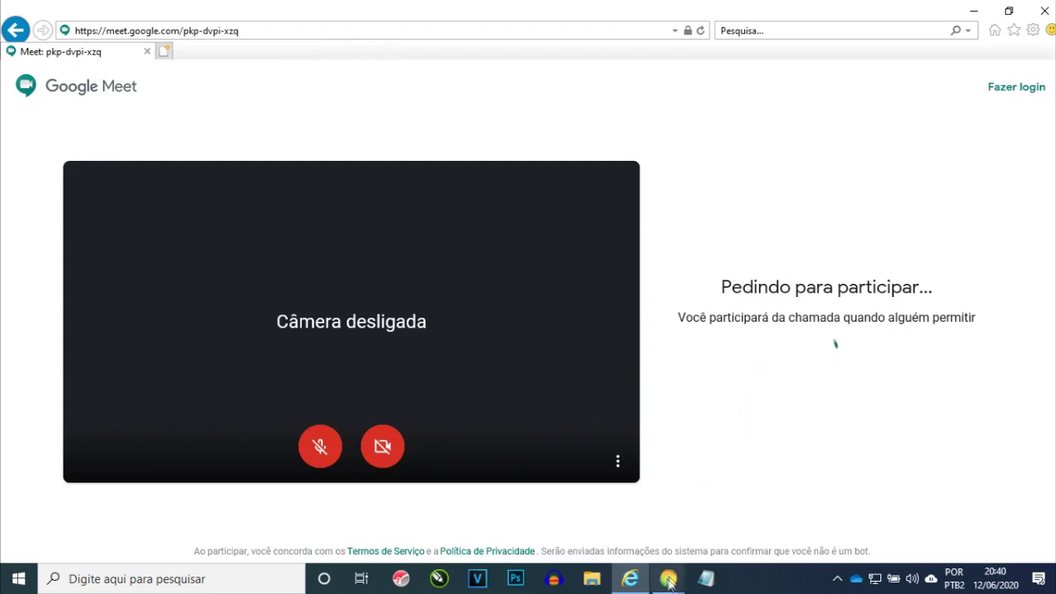
pyautogui.moveTo(668, 578)
pyautogui.click(755, 515)
pyautogui.click(454, 404)
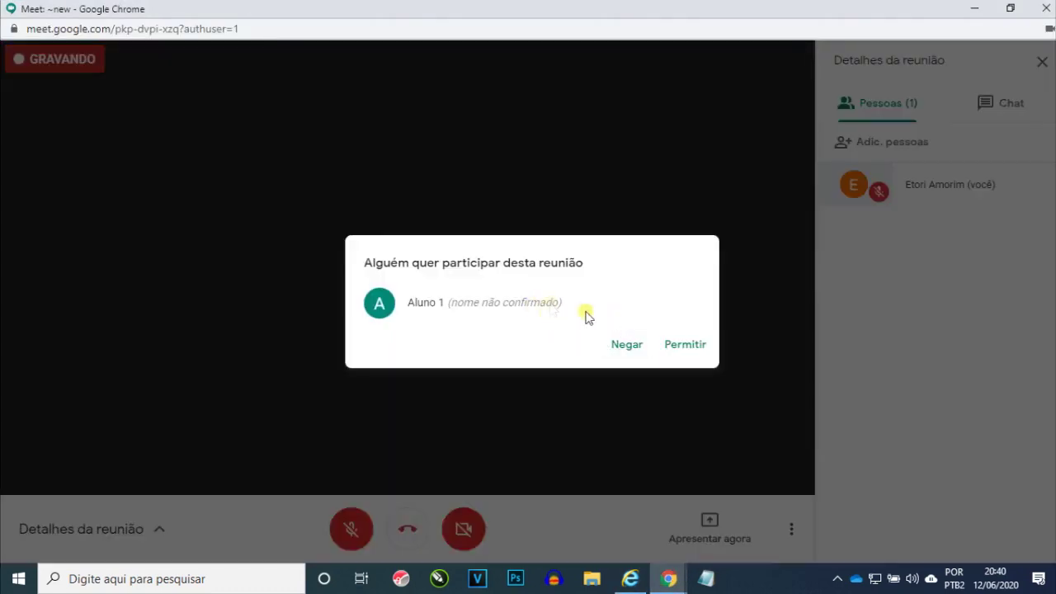
pyautogui.click(681, 350)
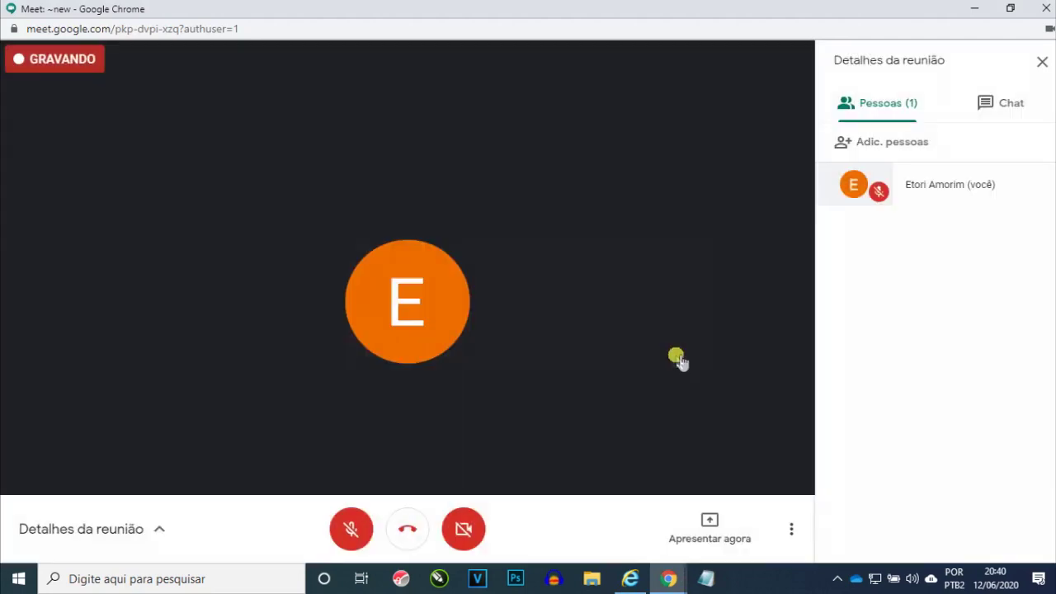
# Step: Join the recorded call as the guest in Internet Explorer and show Aluno 1's participant options in the host's Chrome meeting
pyautogui.click(631, 578)
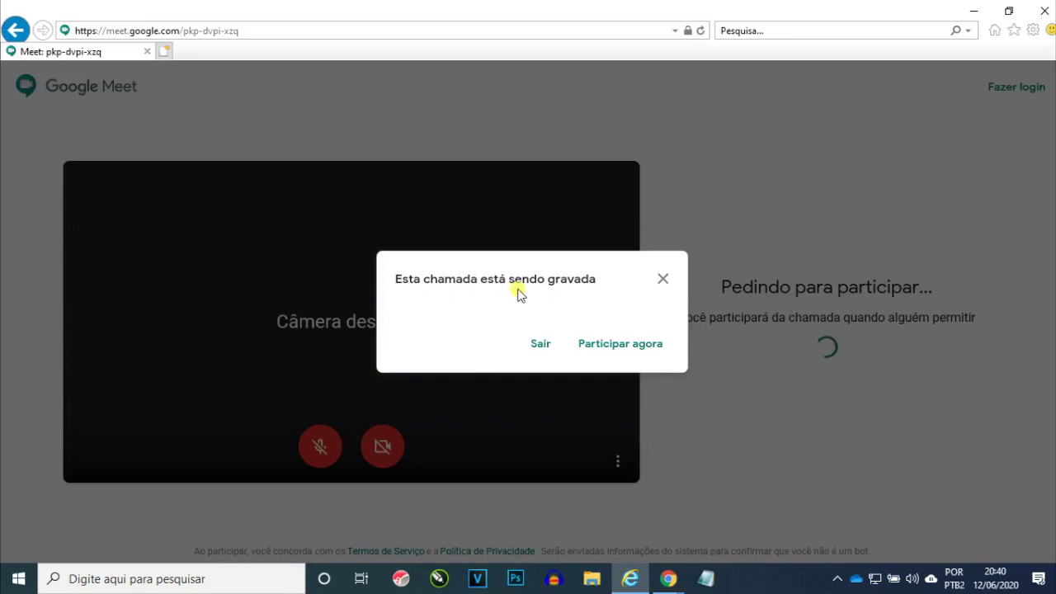
pyautogui.click(623, 350)
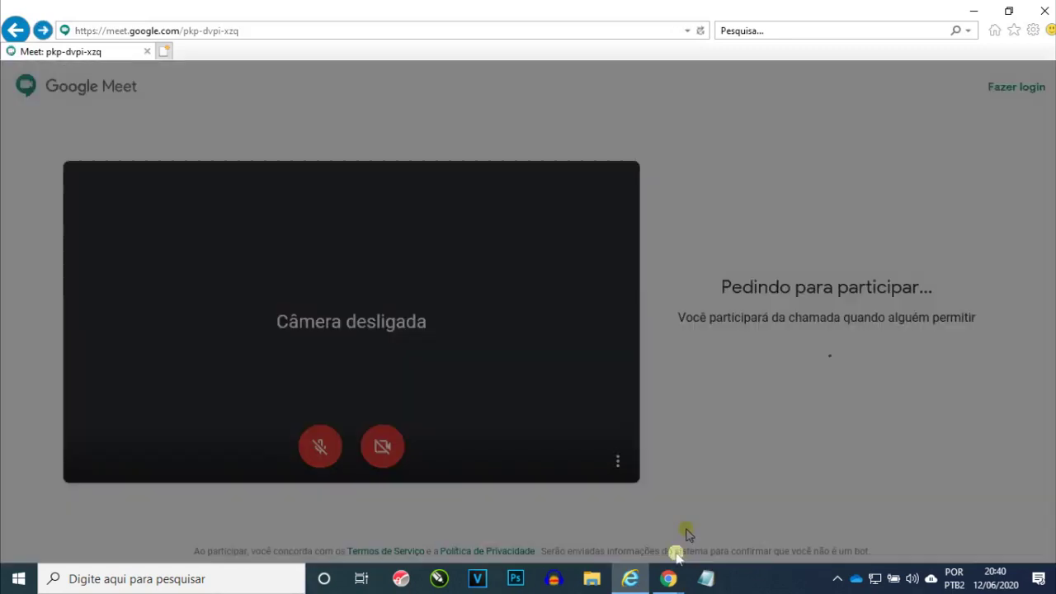
pyautogui.moveTo(668, 575)
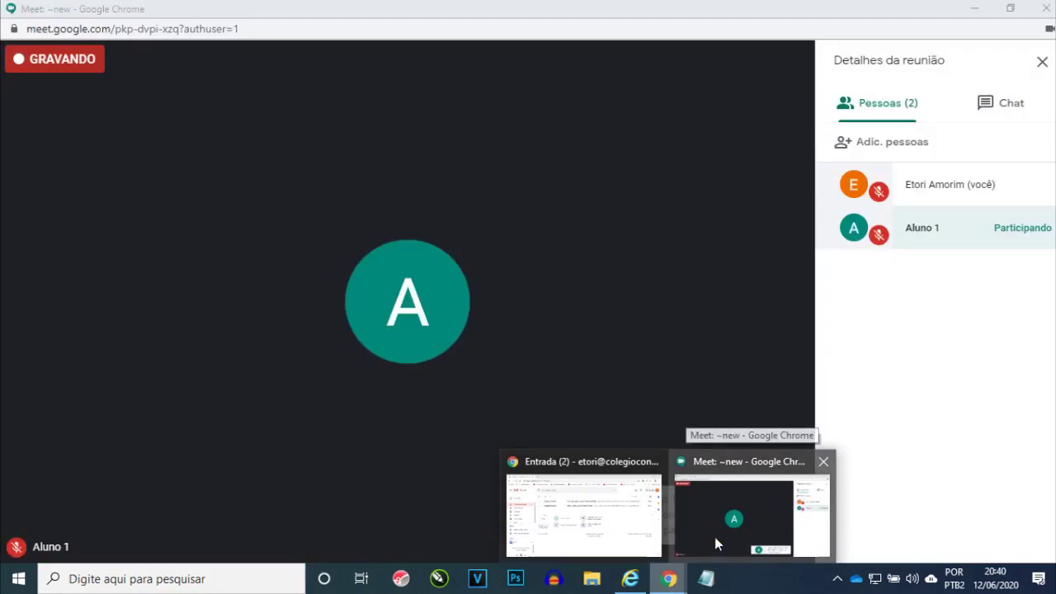
pyautogui.click(715, 536)
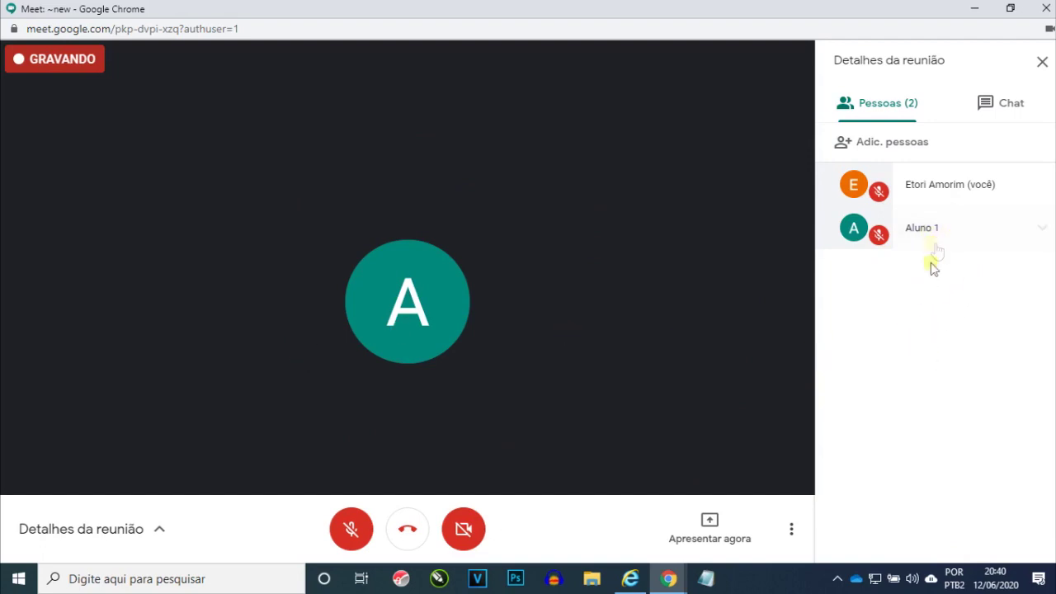
pyautogui.click(1043, 228)
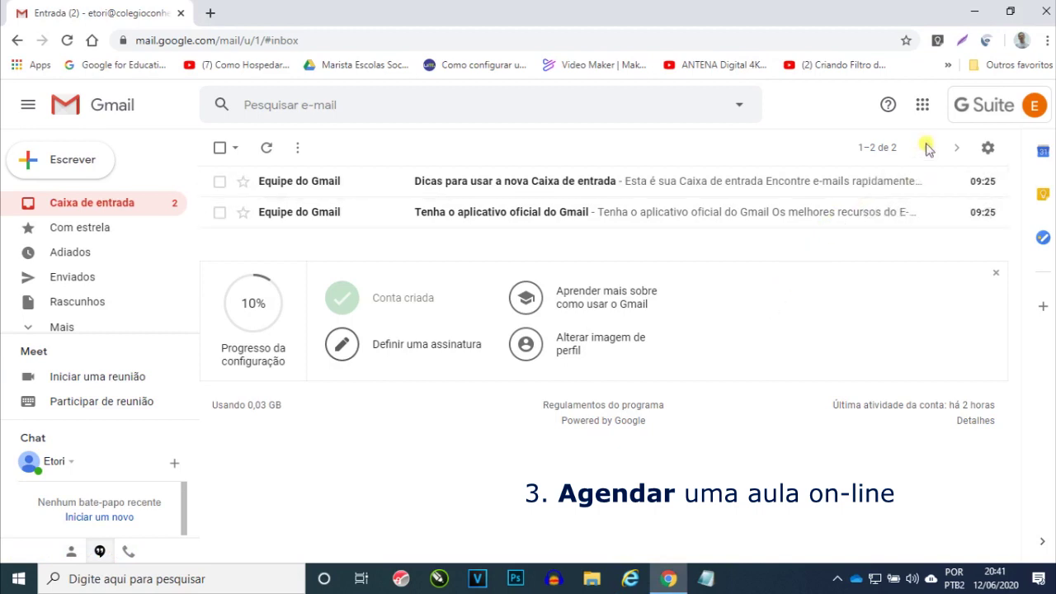
# Step: Open Google Agenda from the school's Gmail account
pyautogui.click(929, 114)
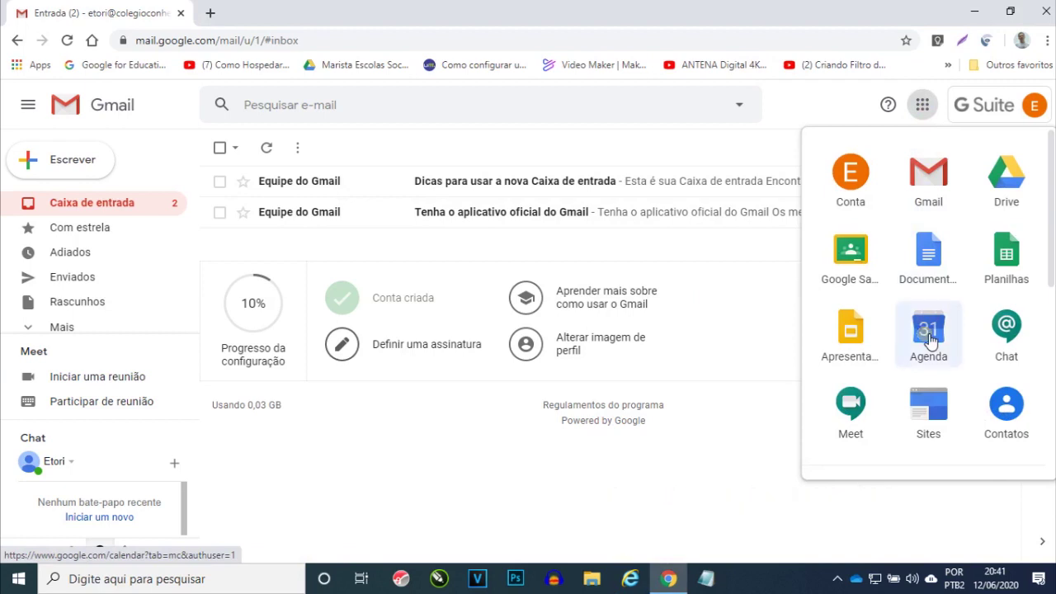
pyautogui.click(929, 336)
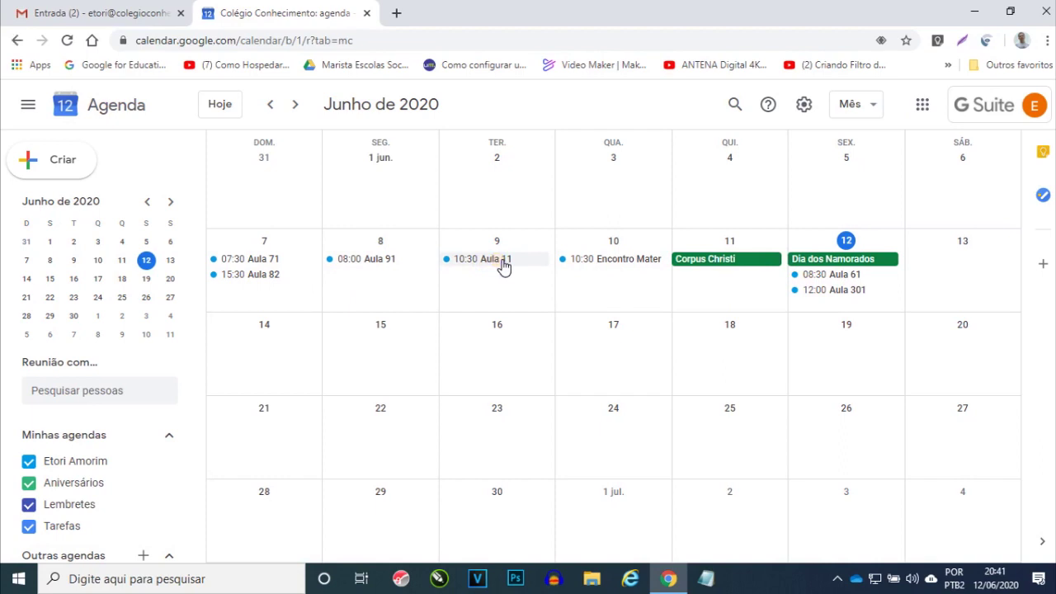
# Step: Examine the Aula 11 event on 9 June and its Google Meet room, then close both
pyautogui.click(504, 267)
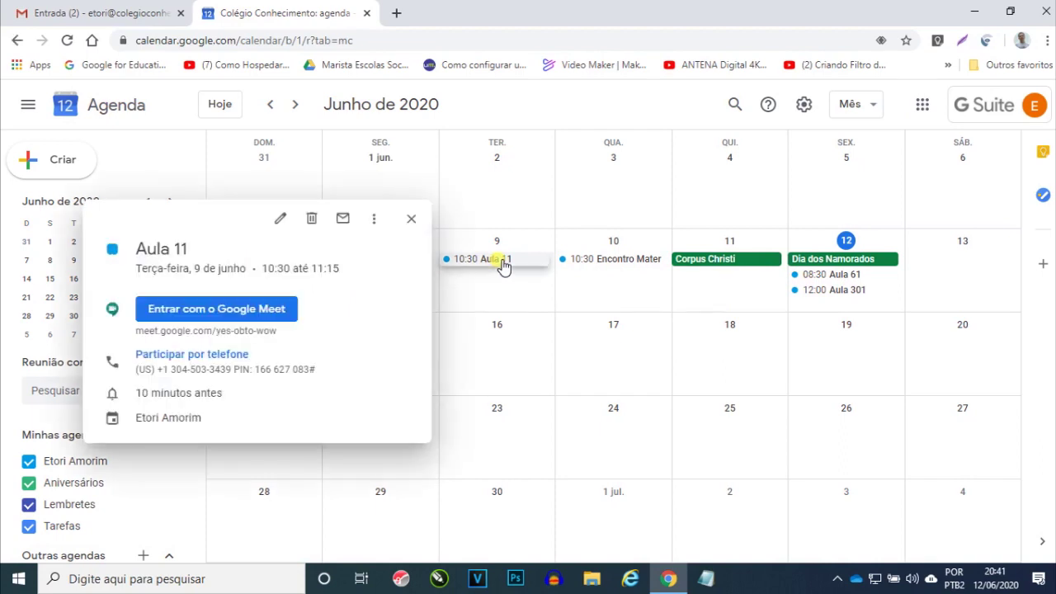
pyautogui.click(206, 313)
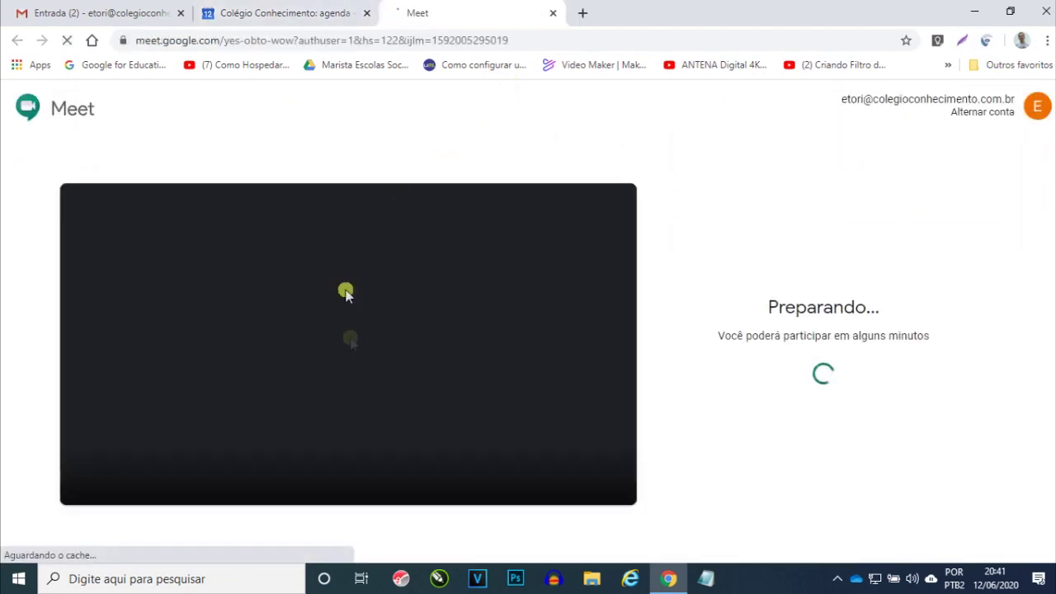
pyautogui.click(552, 12)
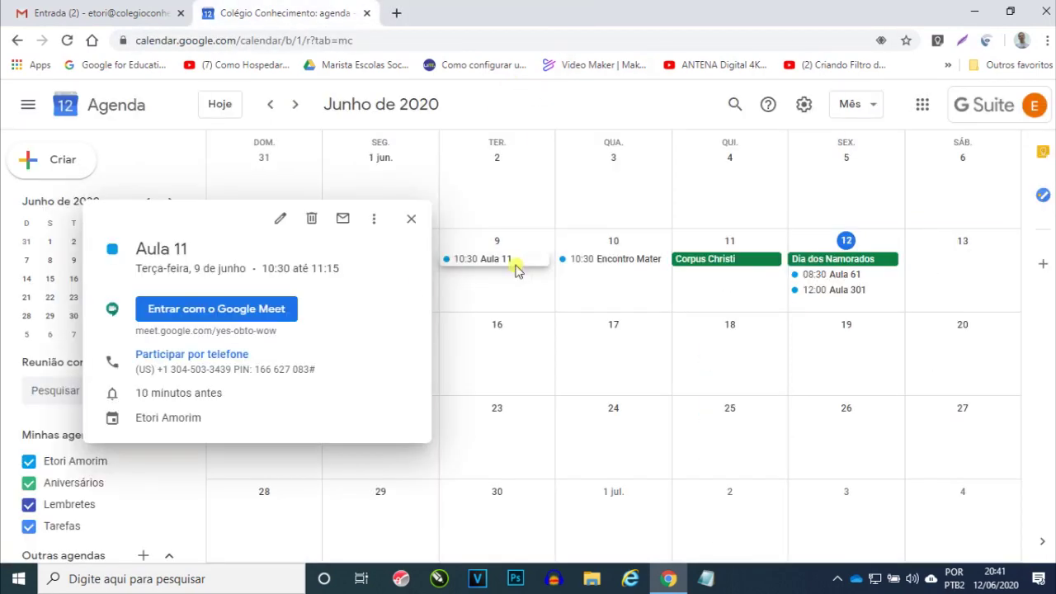
pyautogui.click(547, 106)
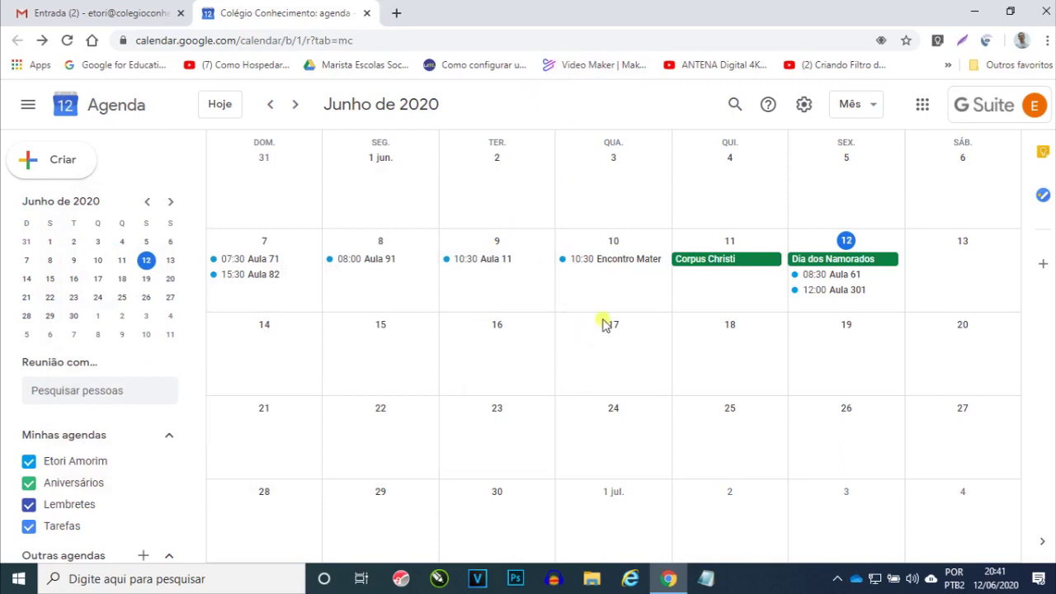
# Step: Start a new calendar event on 16 June 2020 titled Aula 61
pyautogui.click(494, 345)
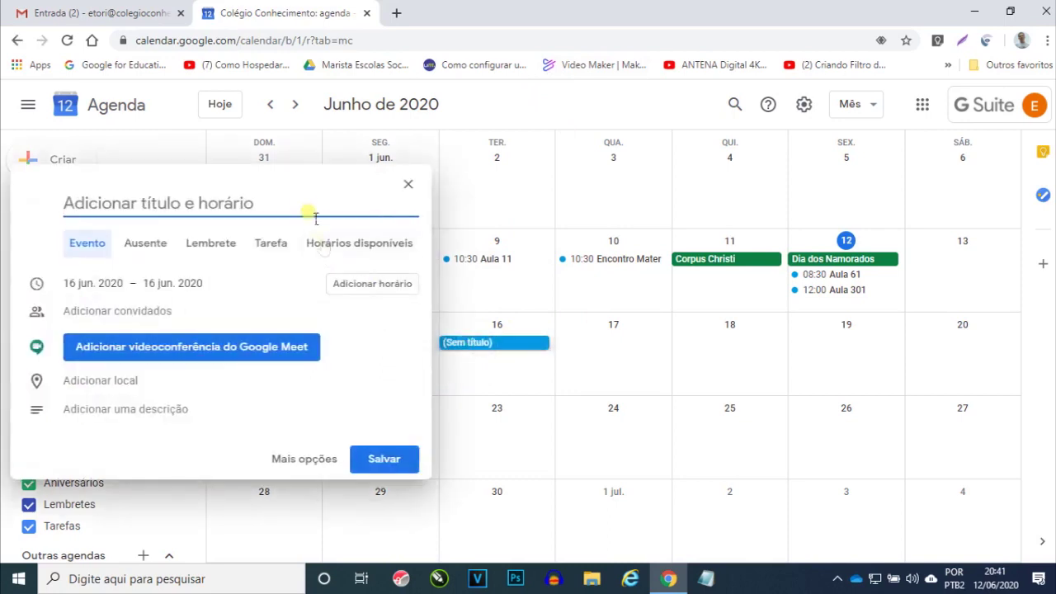
pyautogui.write('Aula ')
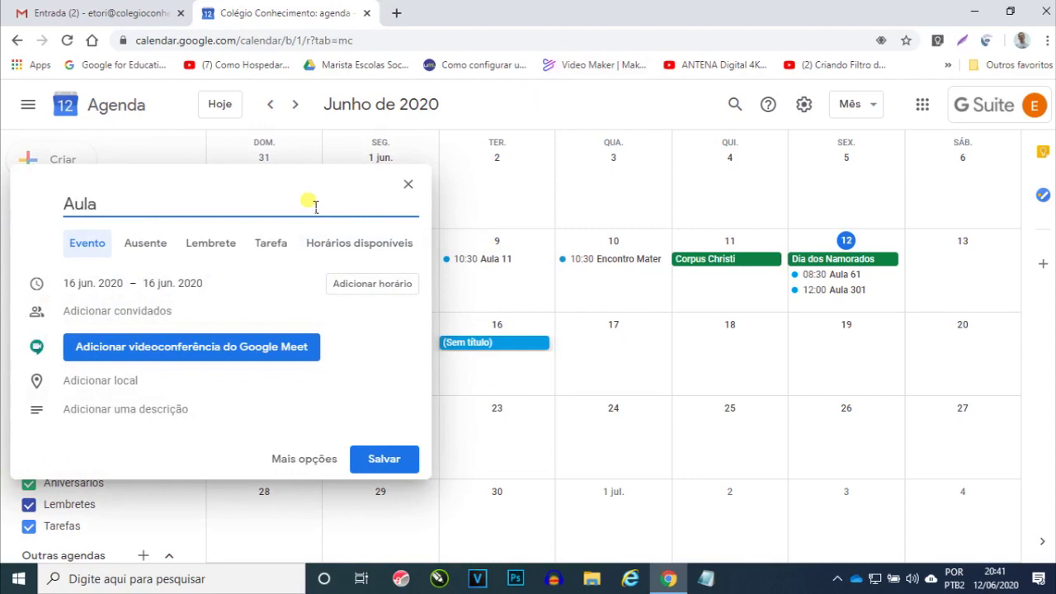
pyautogui.write('61')
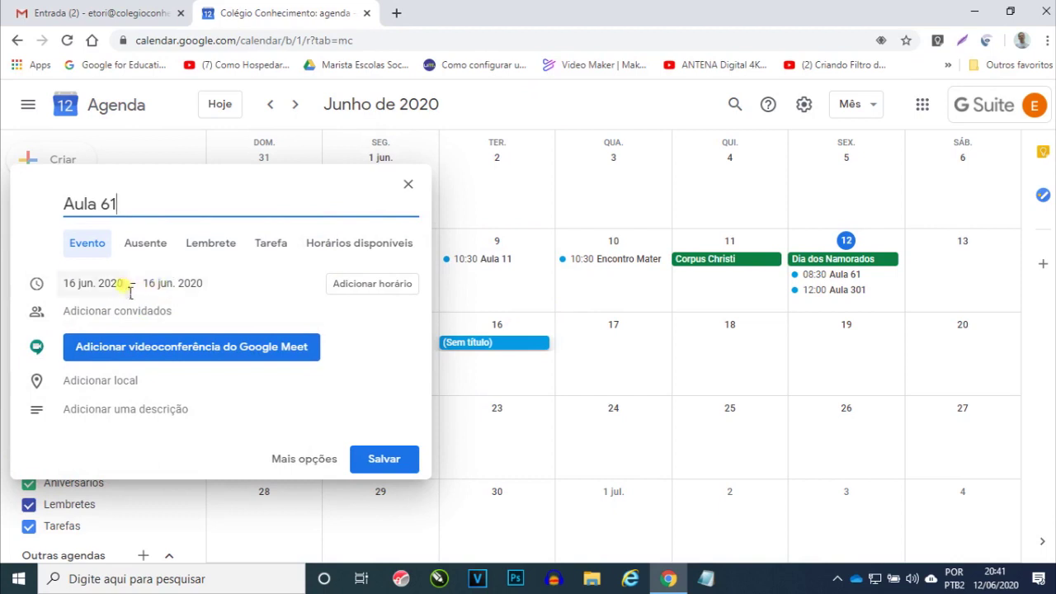
# Step: Set the Aula 61 event's time from 09:00 to 09:45
pyautogui.click(358, 287)
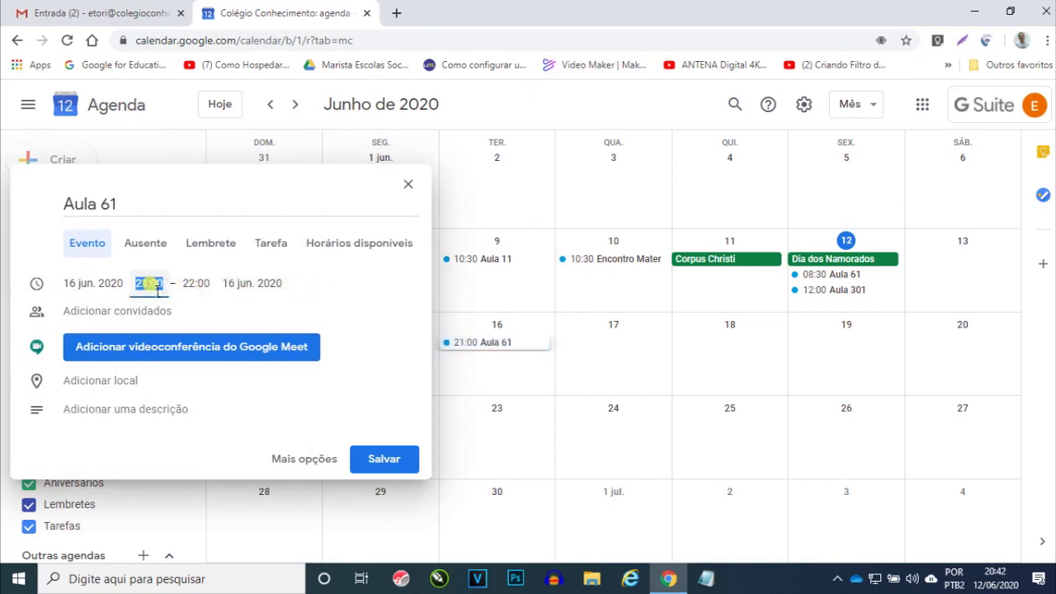
pyautogui.write('9')
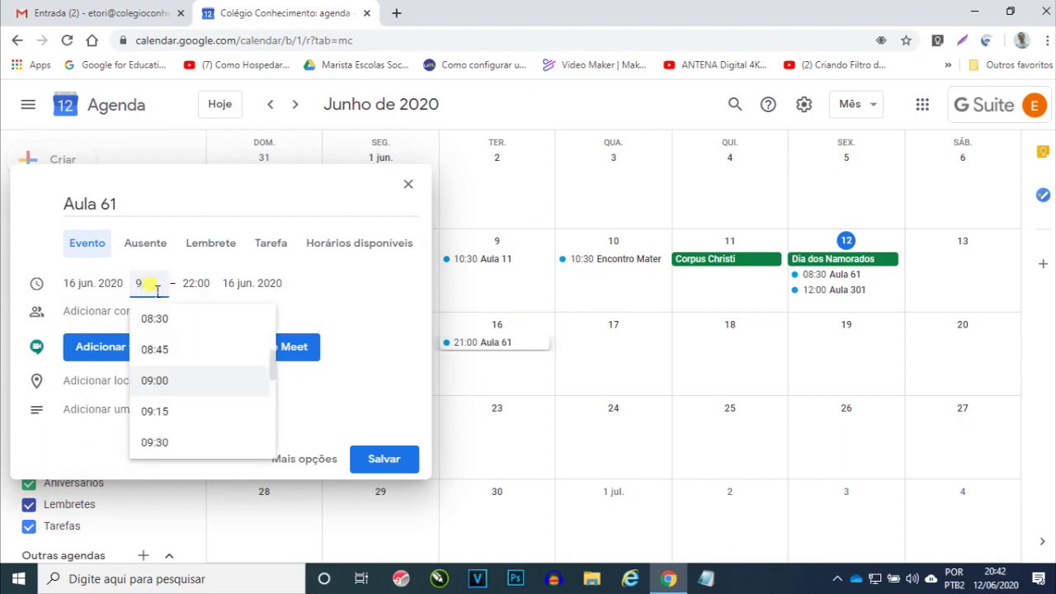
pyautogui.click(170, 380)
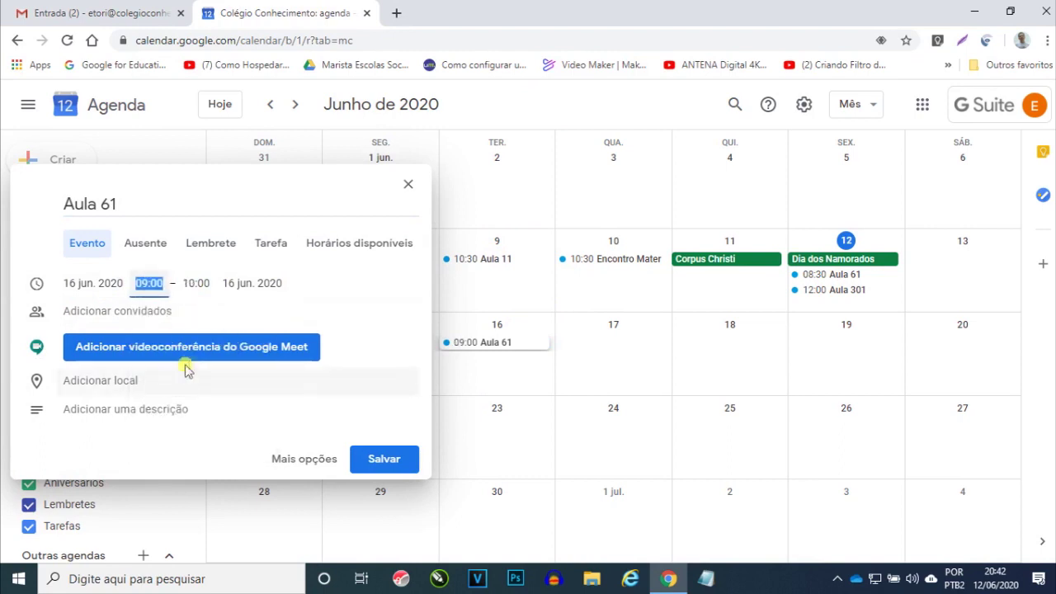
pyautogui.click(208, 291)
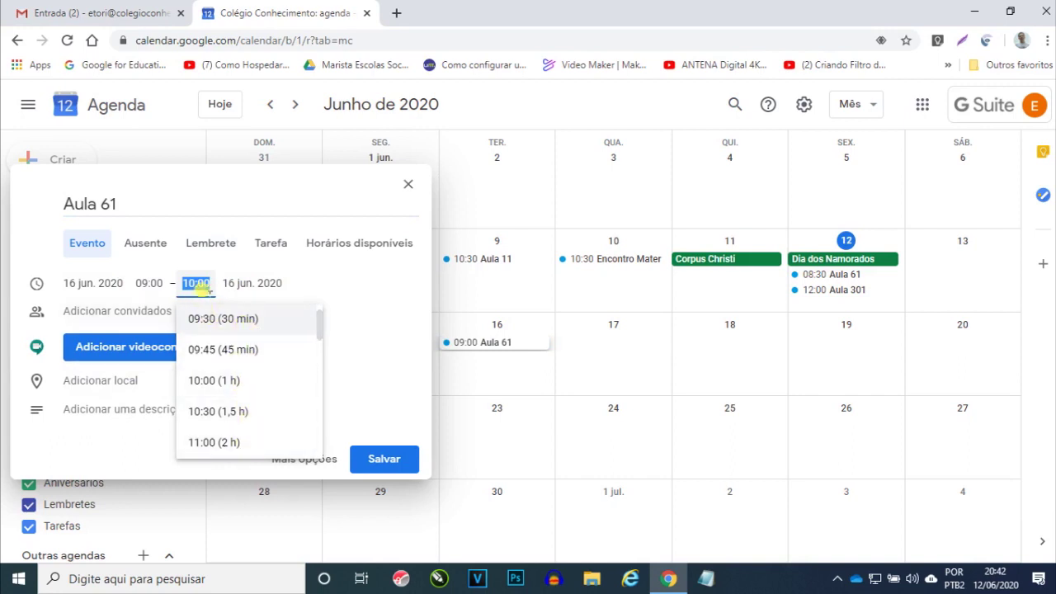
pyautogui.click(242, 351)
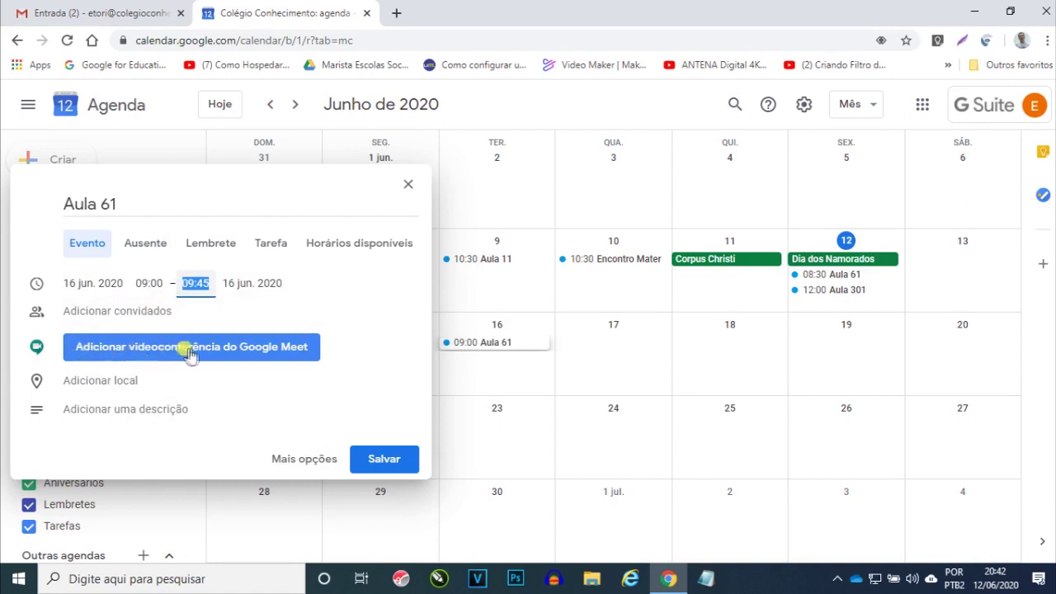
# Step: Add a Google Meet video conference to the Aula 61 event, check its meeting link and joining details, and save the event
pyautogui.click(114, 349)
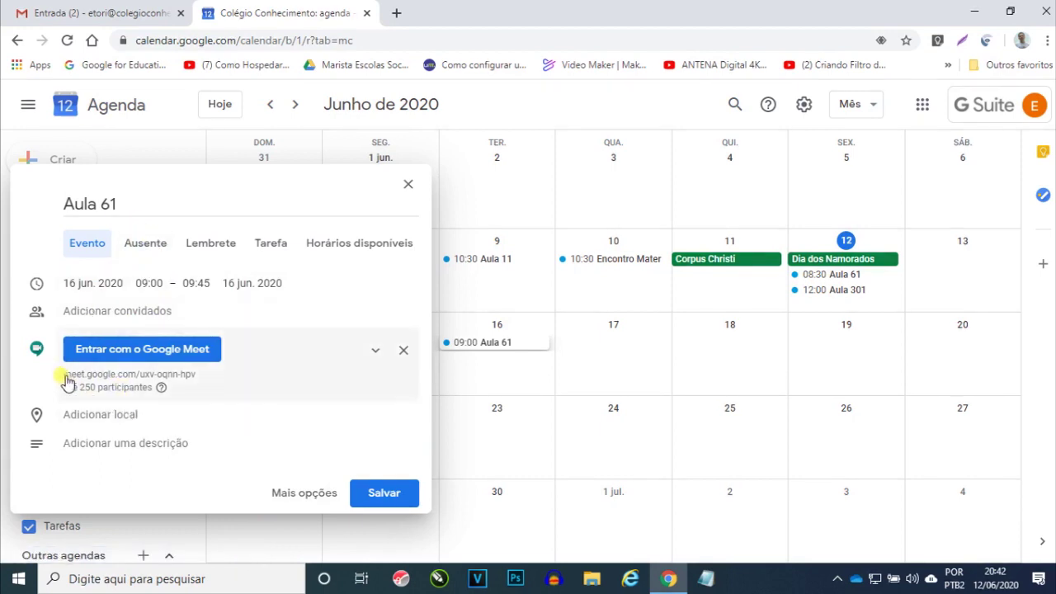
pyautogui.moveTo(66, 375); pyautogui.dragTo(202, 376)
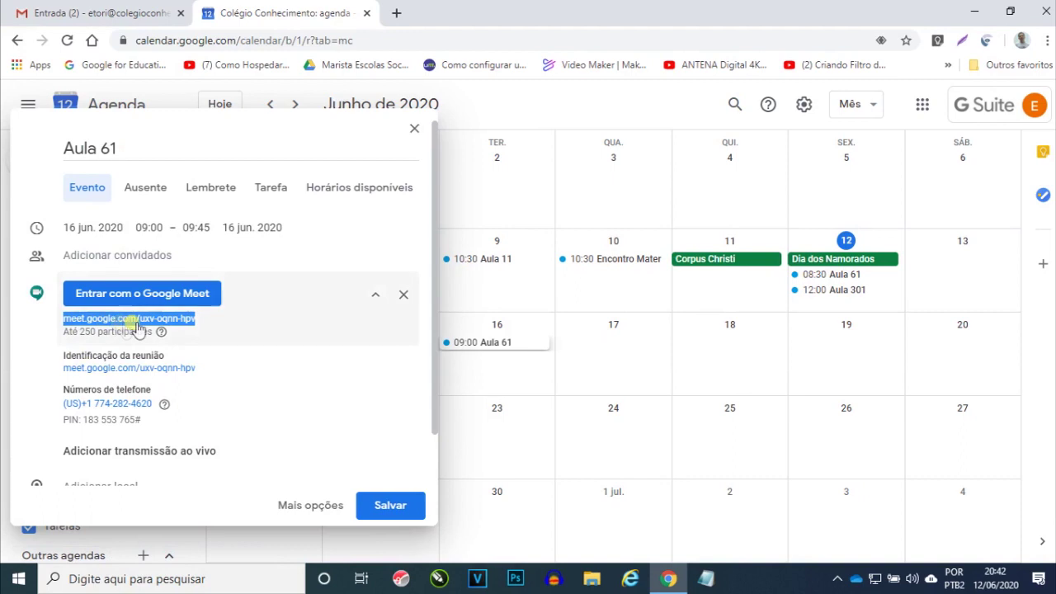
pyautogui.click(382, 509)
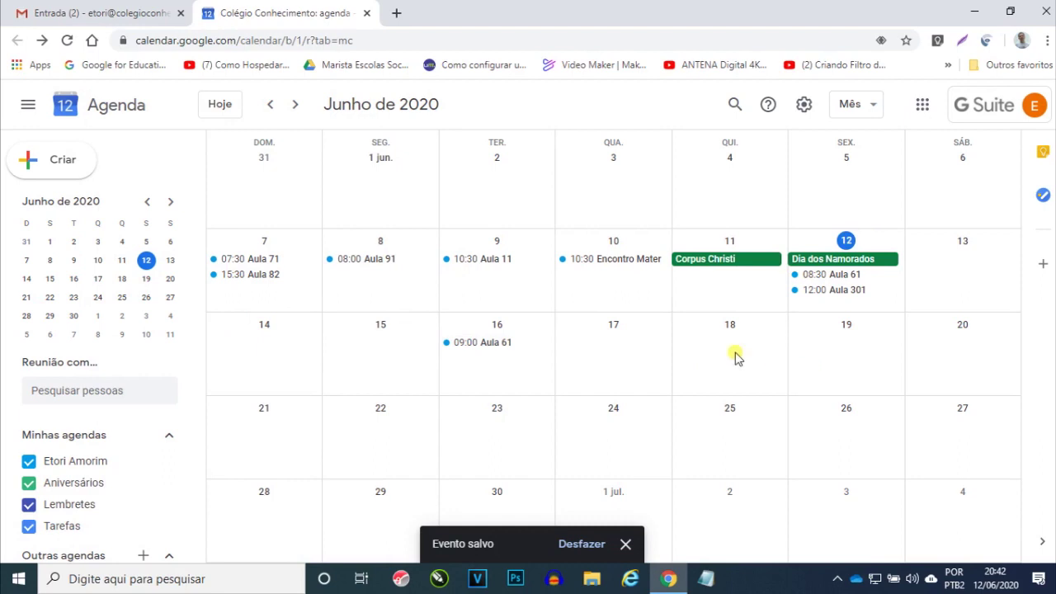
# Step: Review the saved Aula 61 event on 16 June and its full editing options, then save it without edits
pyautogui.click(499, 344)
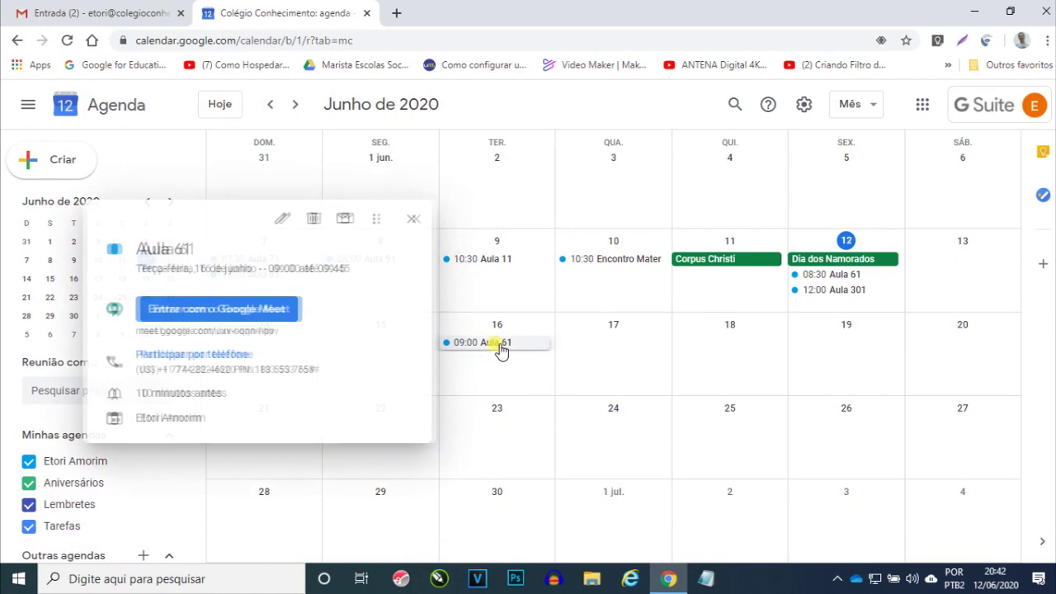
pyautogui.click(570, 387)
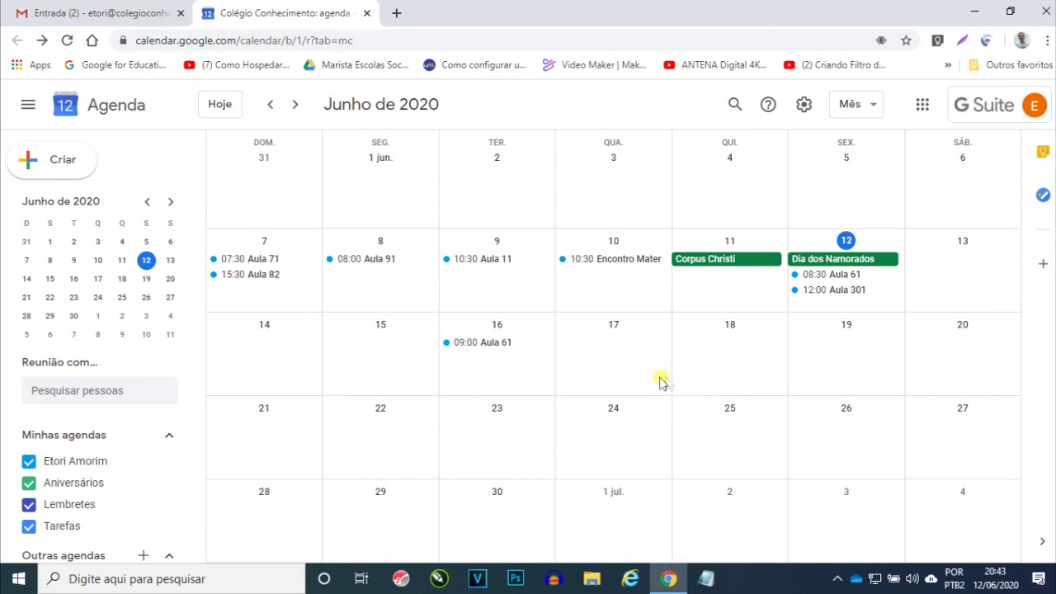
pyautogui.click(505, 345)
pyautogui.click(279, 220)
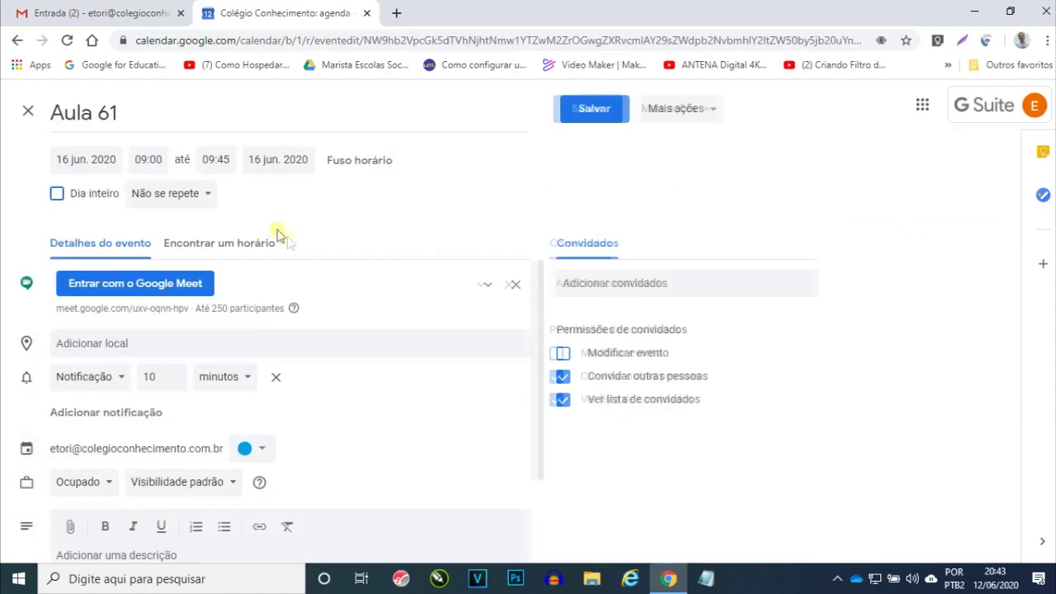
pyautogui.scroll(-1, 432, 336)
pyautogui.scroll(1, 432, 337)
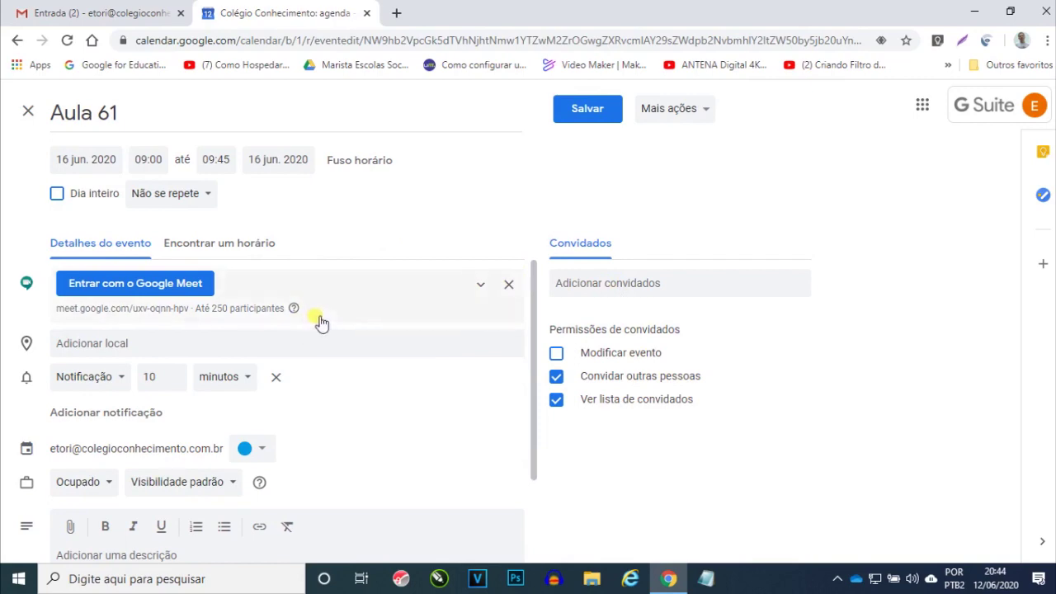
pyautogui.click(598, 116)
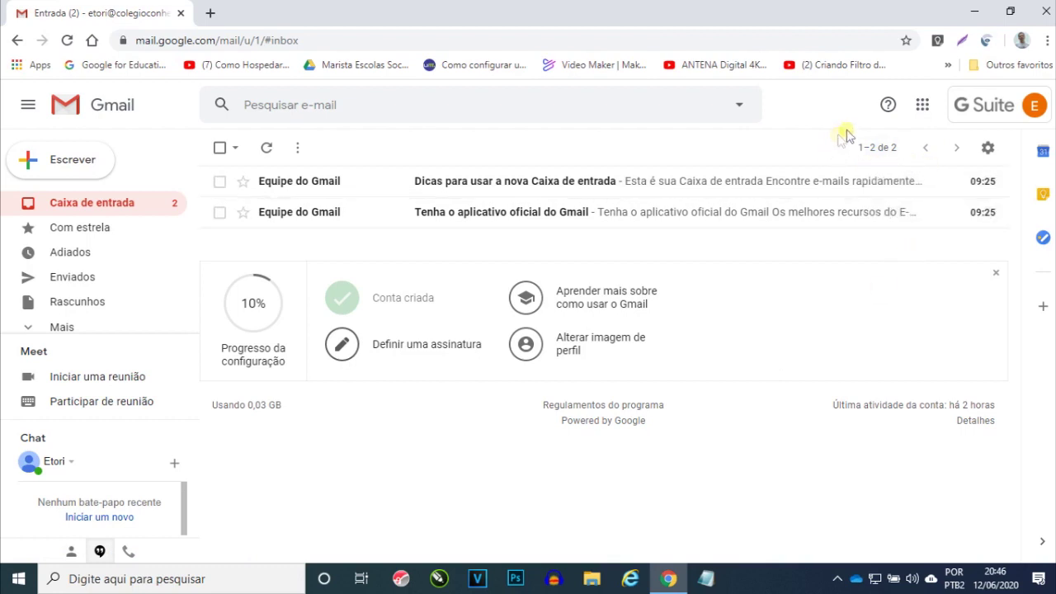
# Step: Switch from Gmail to Google Drive and open the Meet Recordings folder in Meu Drive
pyautogui.click(923, 109)
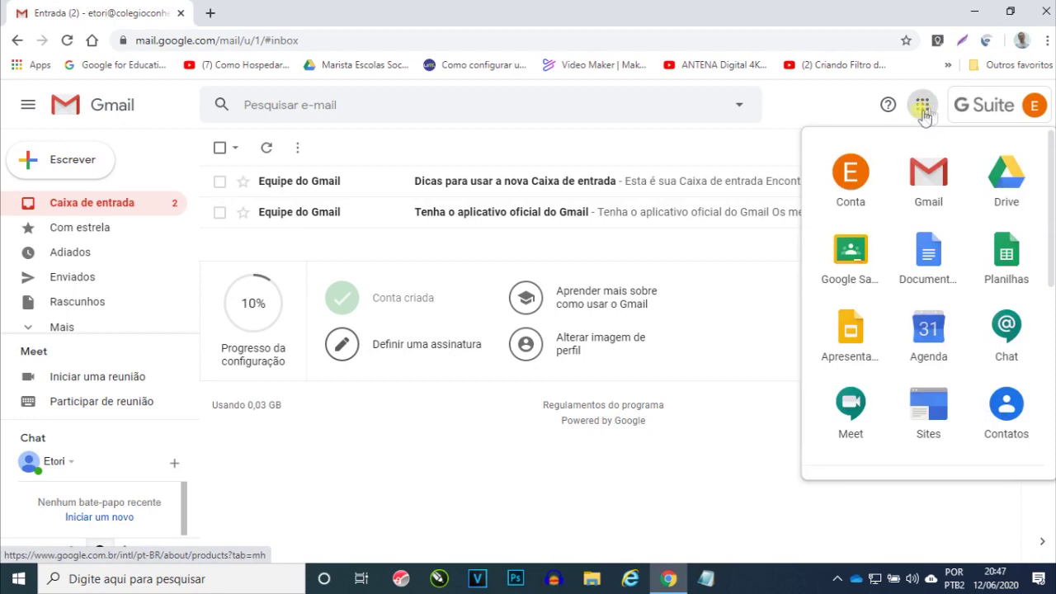
pyautogui.click(1006, 194)
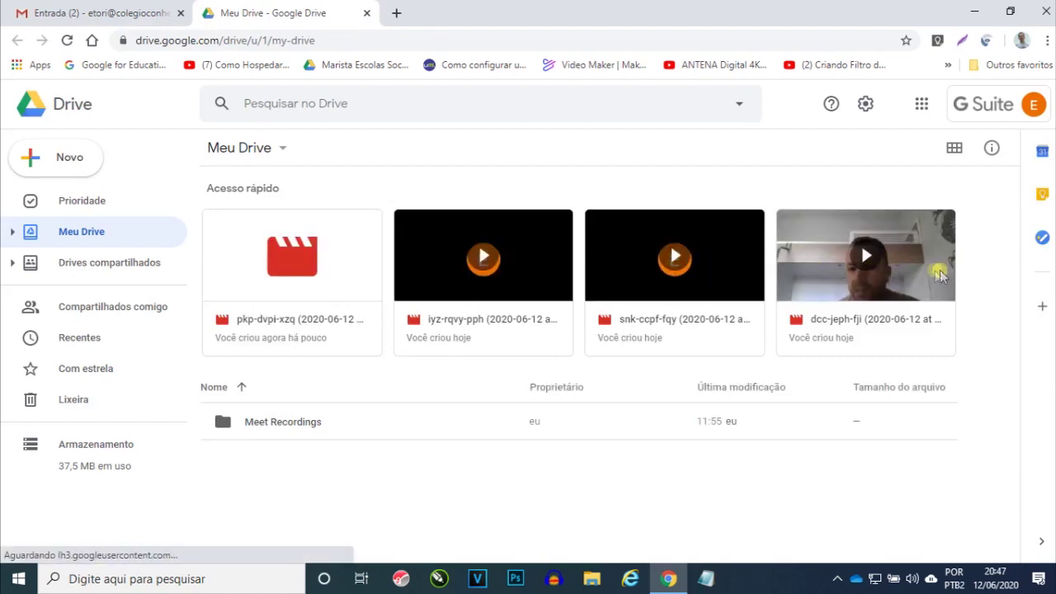
pyautogui.click(296, 432)
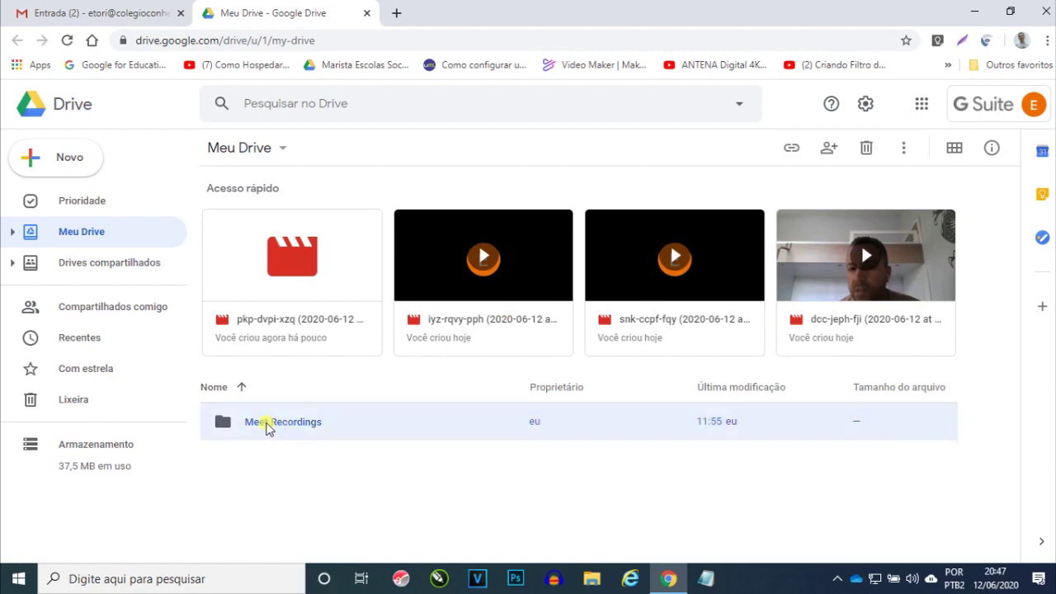
pyautogui.doubleClick(298, 431)
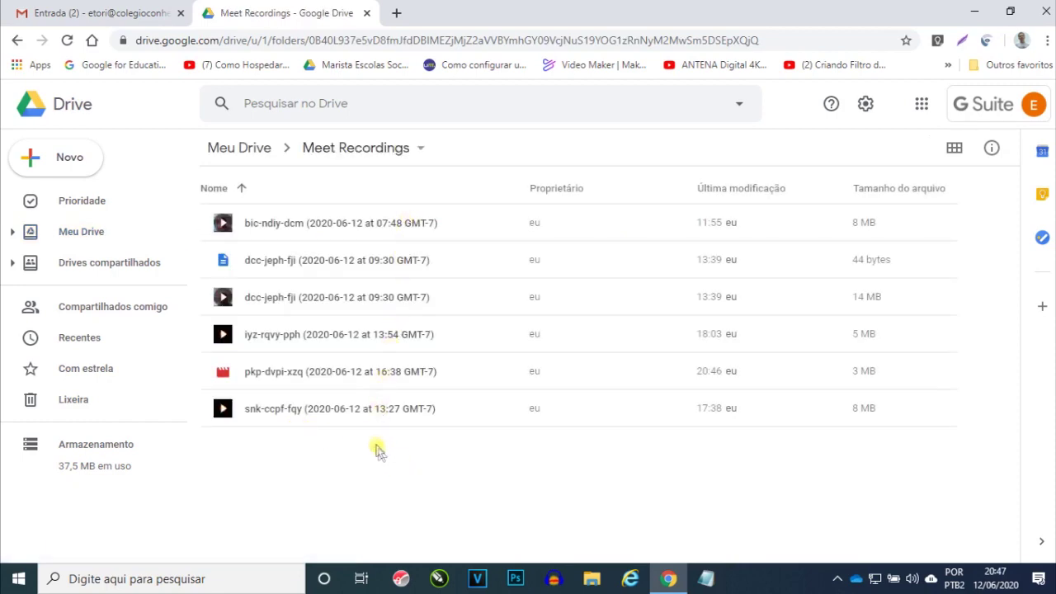
# Step: Examine the file actions for the snk-ccpf-fqy recording, including its download option, and leave that recording selected
pyautogui.click(373, 413)
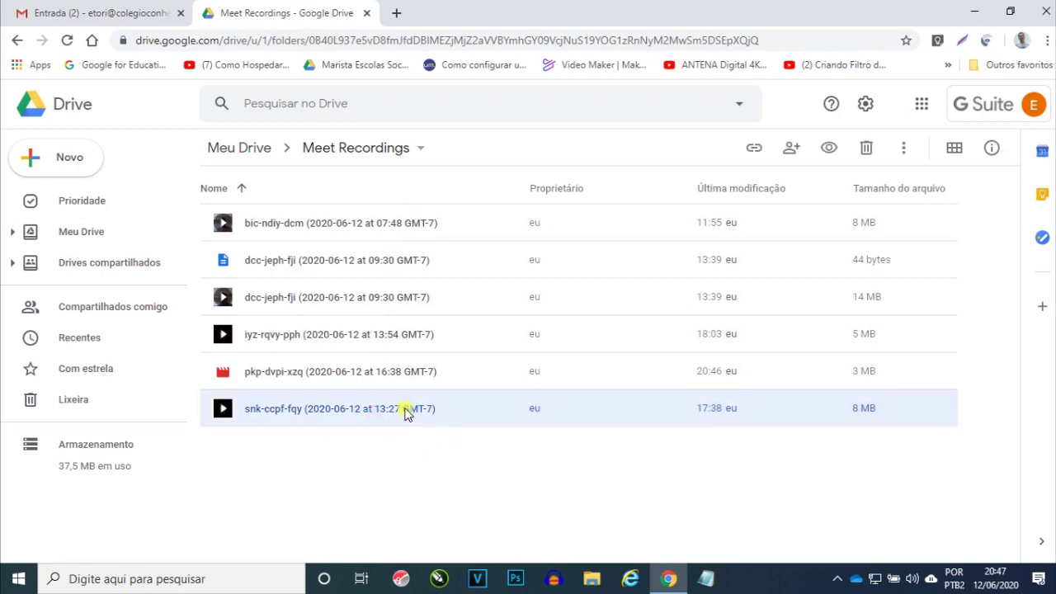
pyautogui.click(903, 148)
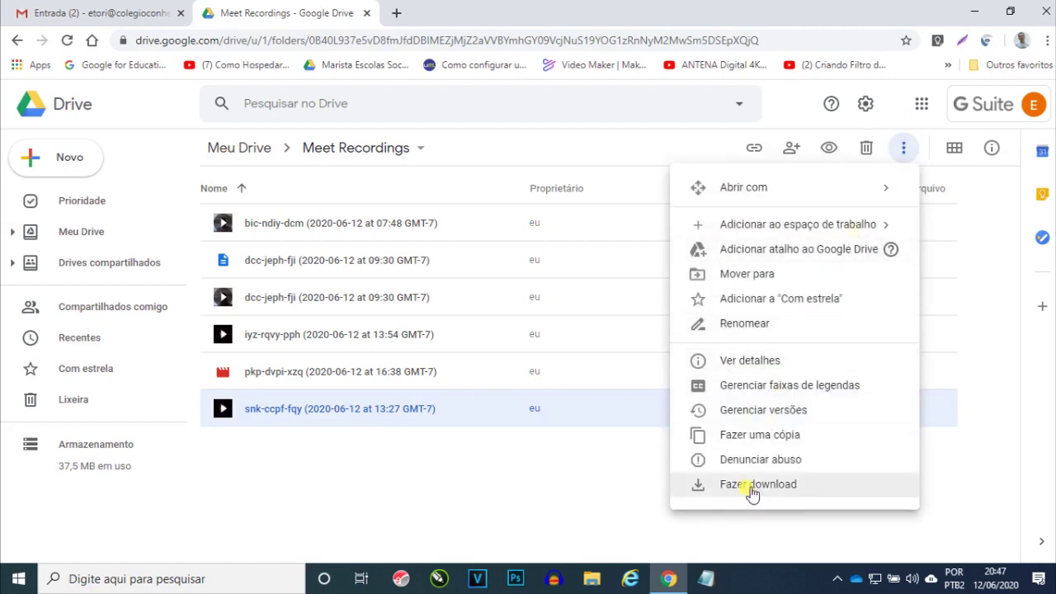
pyautogui.click(572, 483)
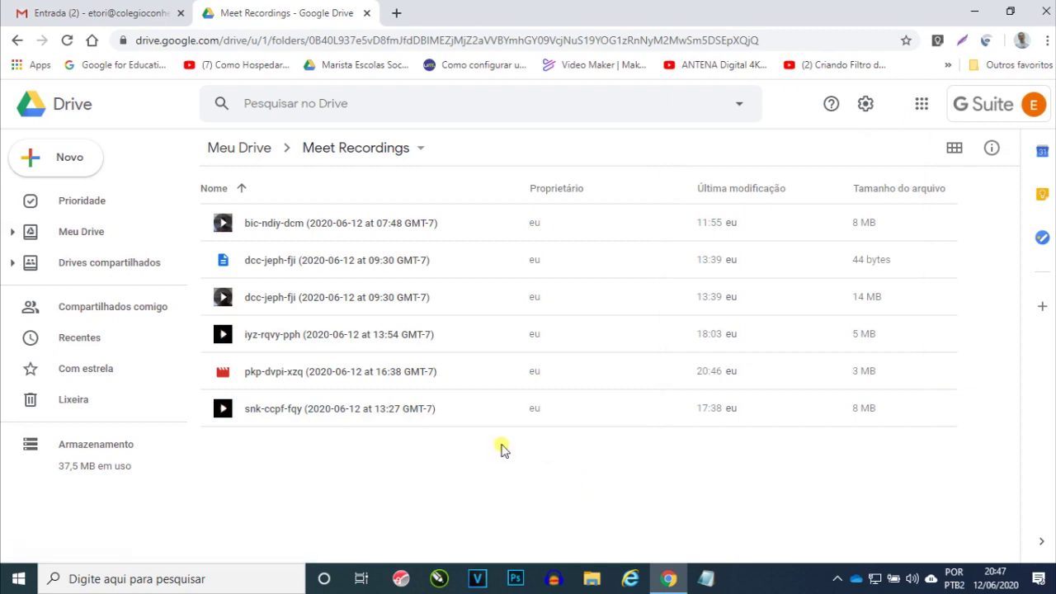
pyautogui.click(426, 416)
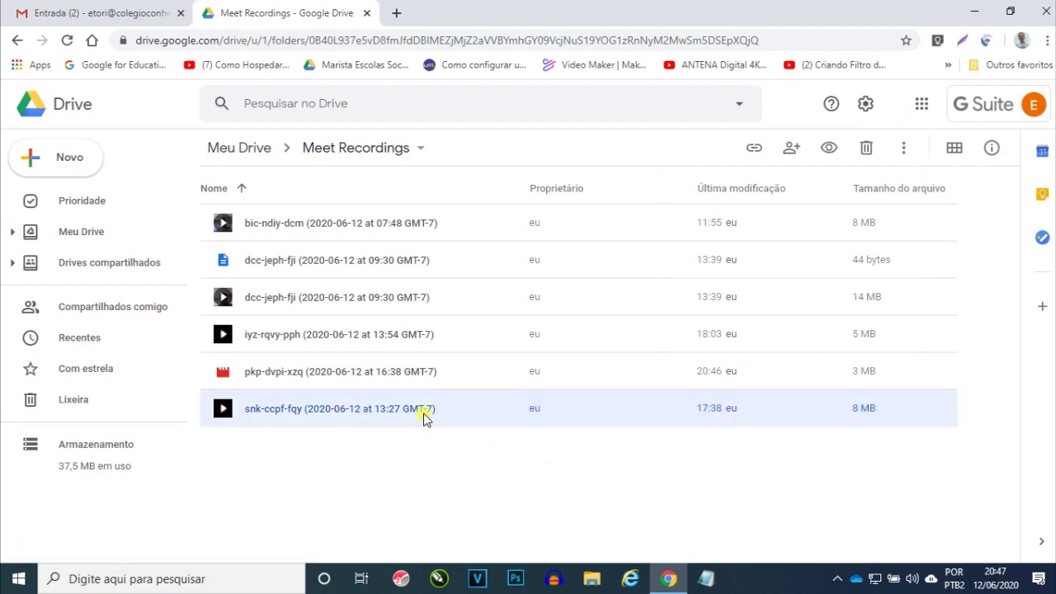